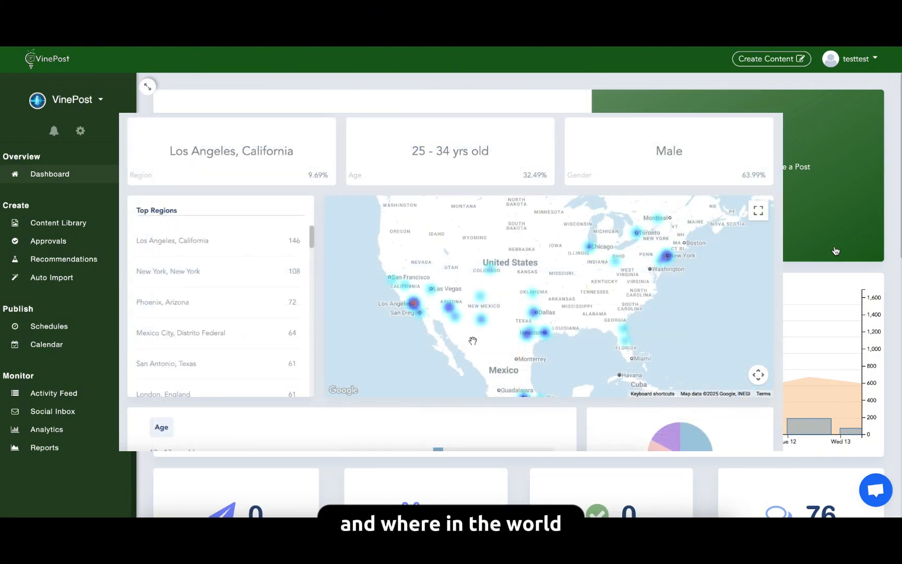
scroll(472, 341, "up", 5)
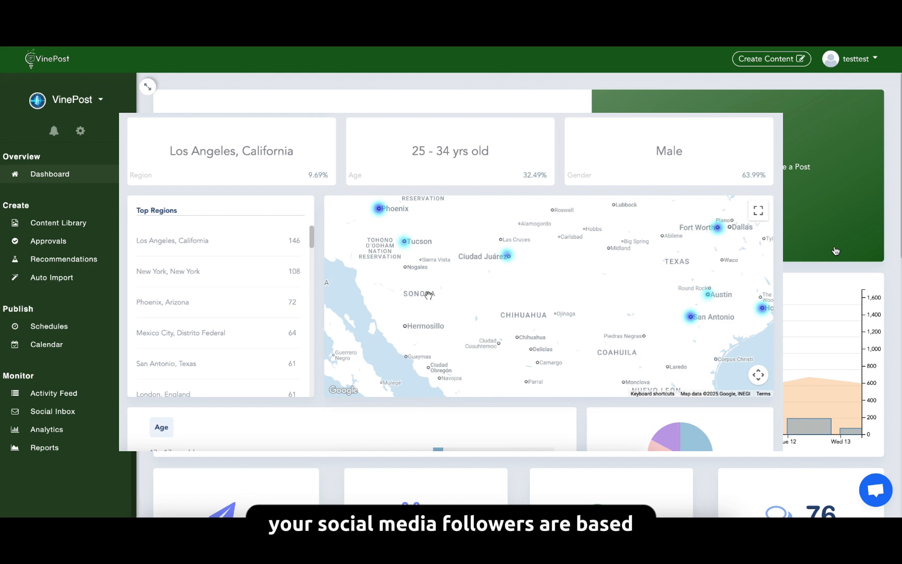
left_click_drag(428, 295, 637, 424)
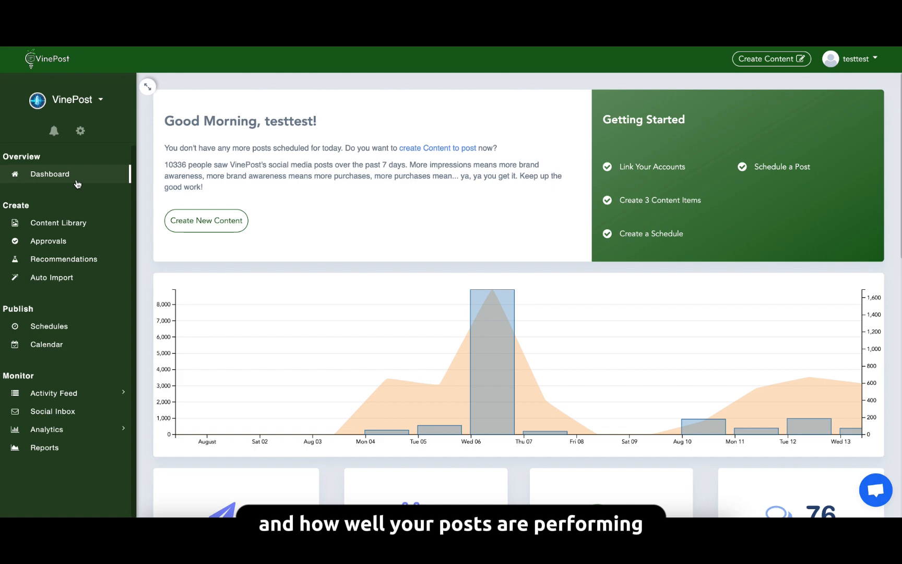
scroll(235, 187, "down", 5)
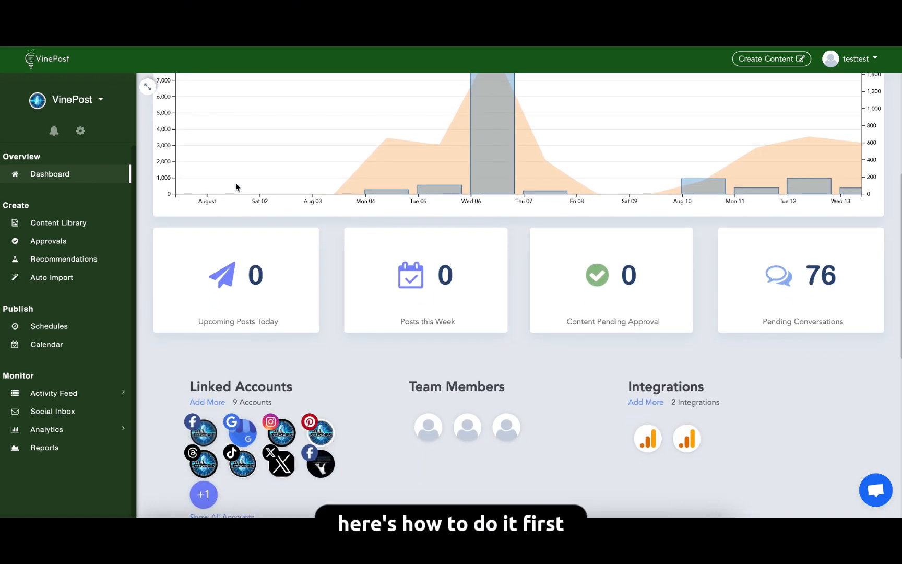
scroll(236, 187, "up", 3)
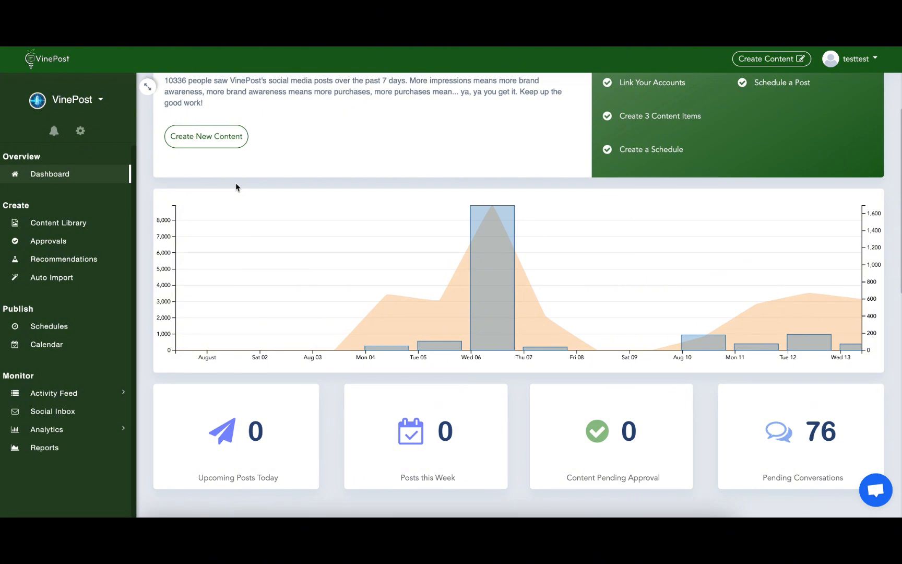
scroll(235, 187, "up", 2)
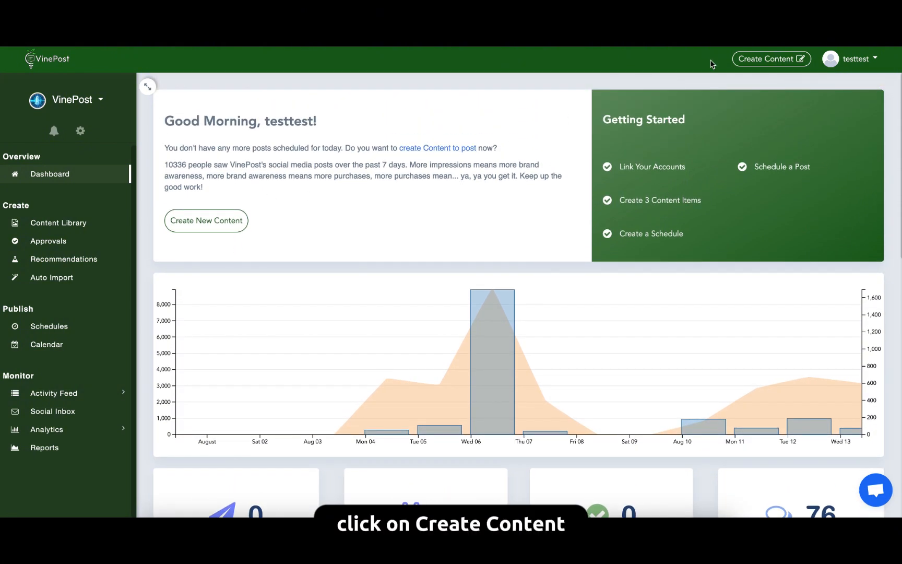
Start a new post and name it "Wine Wednesday".
left_click(785, 59)
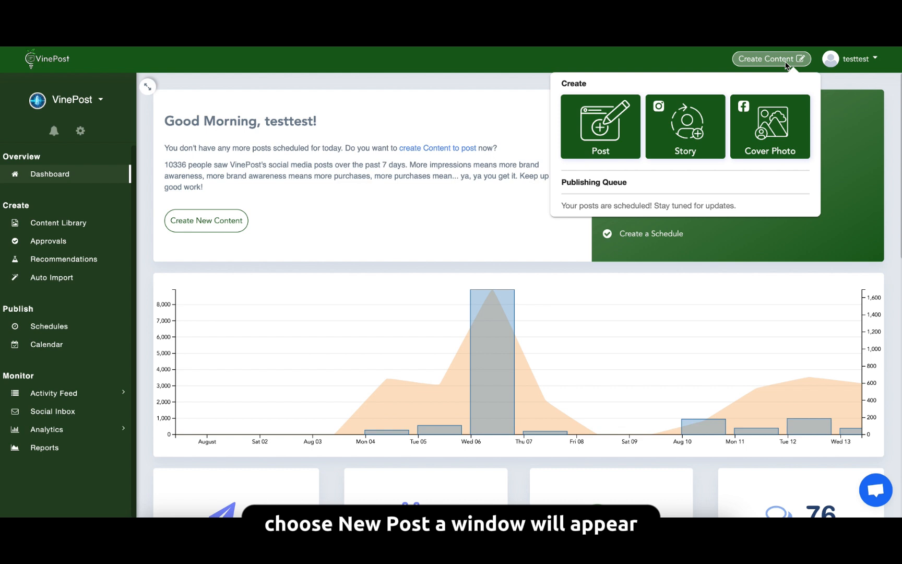
left_click(597, 152)
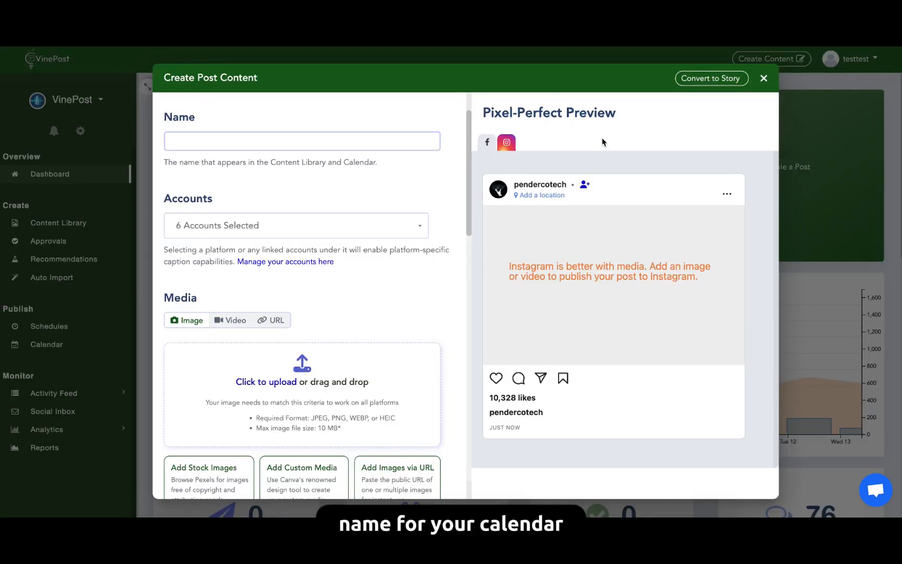
left_click(384, 138)
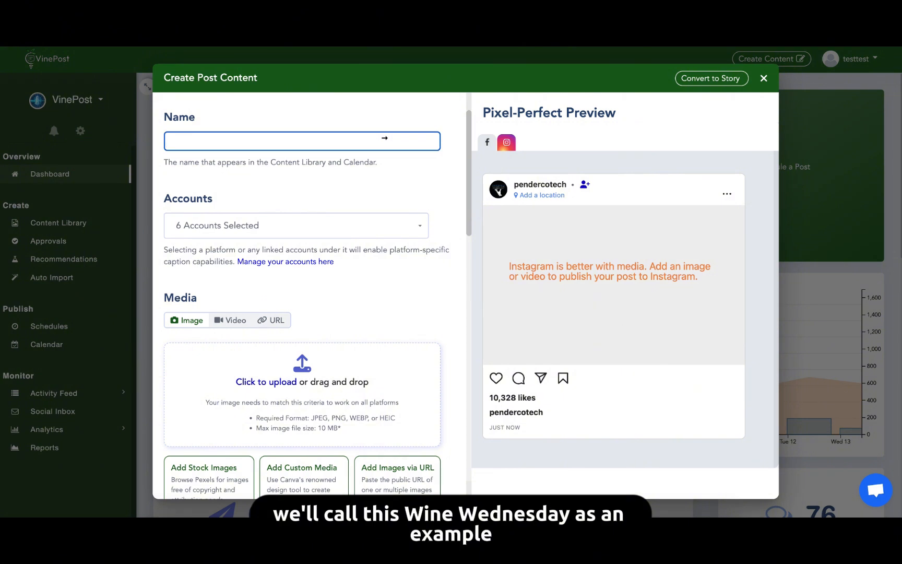
type("Wine Wednesday")
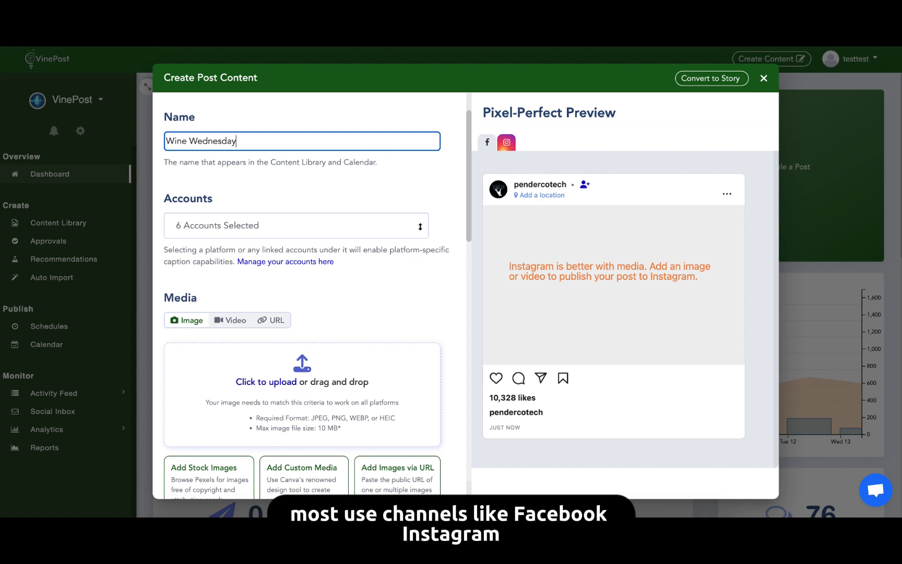
Review the linked social accounts available for the post without altering the selection.
left_click(419, 226)
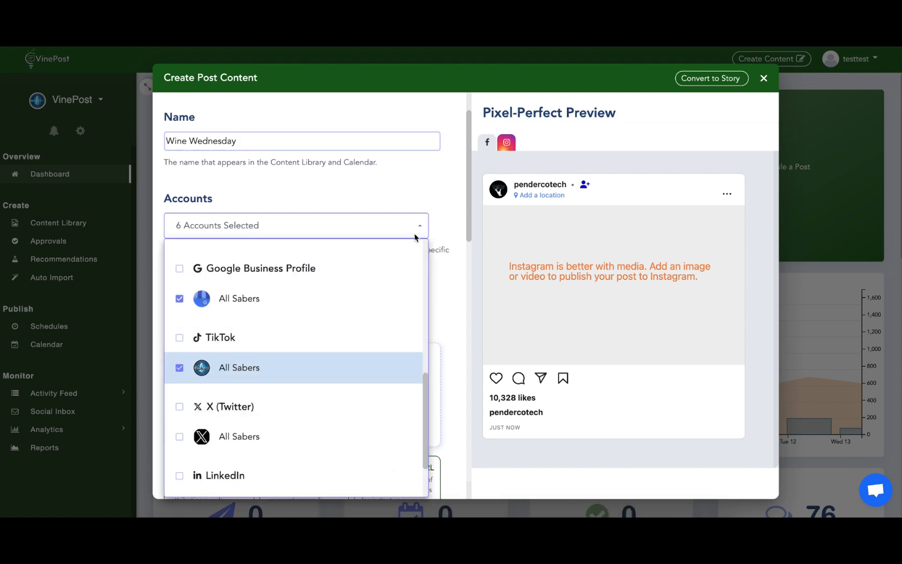
scroll(313, 362, "down", 2)
scroll(313, 362, "up", 4)
scroll(314, 362, "up", 5)
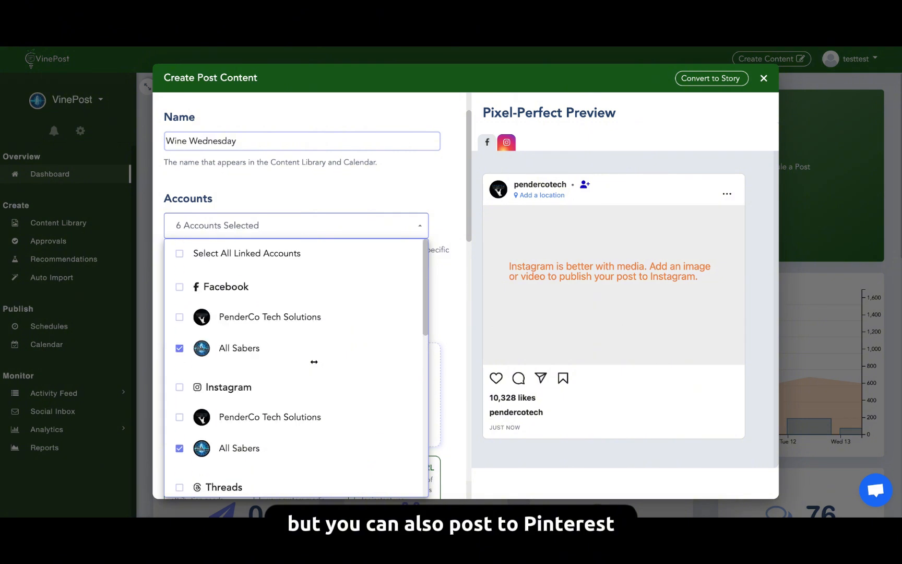
left_click(419, 230)
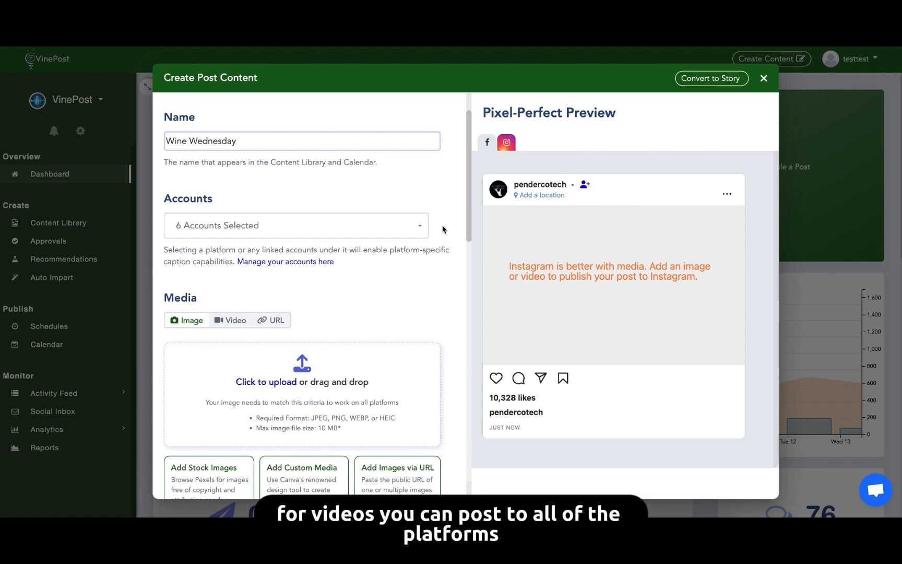
Look over the post's video and URL media options, returning to the image option.
scroll(442, 228, "down", 3)
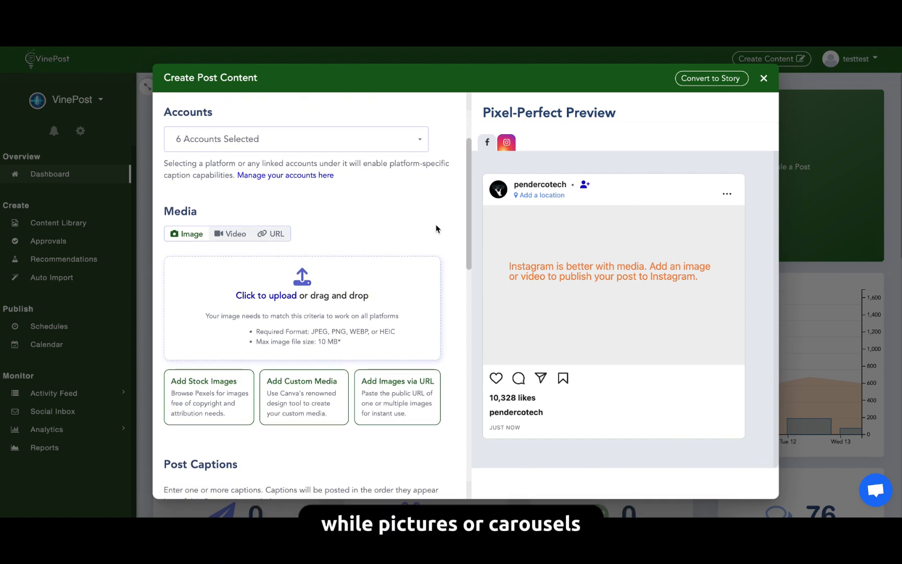
left_click(226, 236)
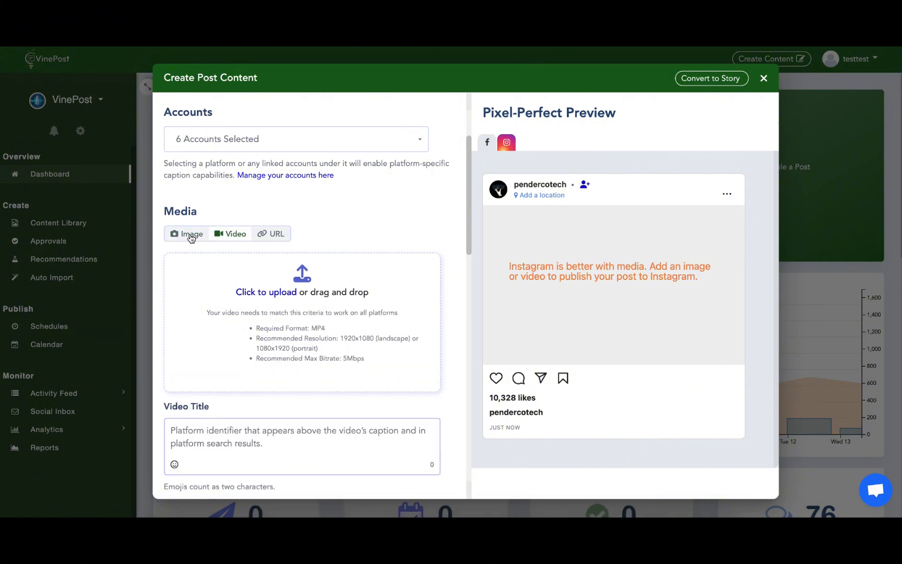
left_click(191, 235)
left_click(409, 303)
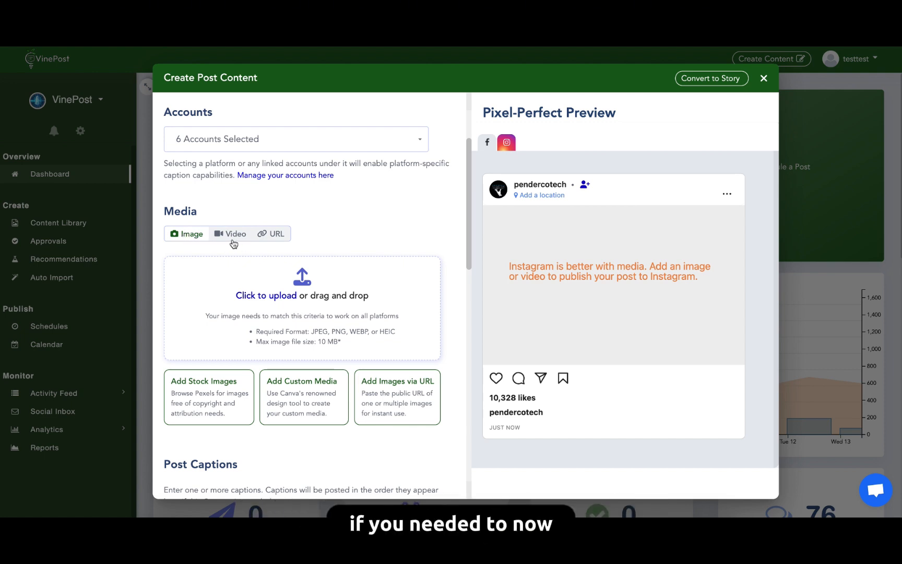
left_click(273, 239)
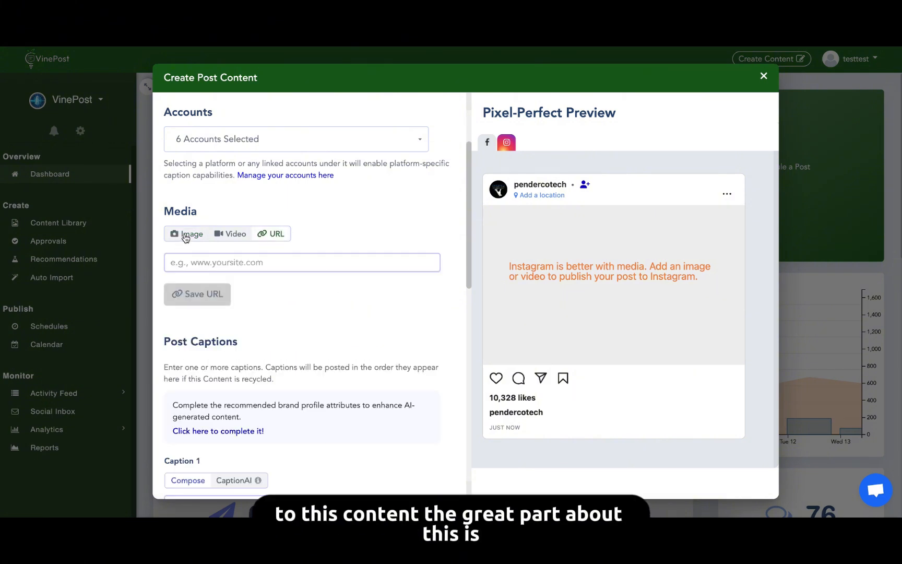
left_click(185, 236)
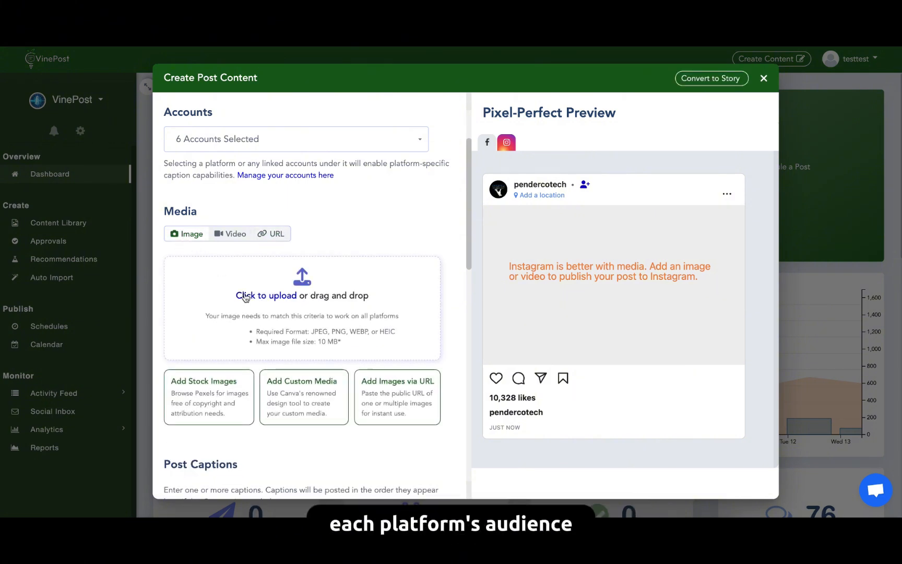
Write the first post caption as "Enjoy our wine on this very fine Wine Wednesday!".
scroll(248, 299, "down", 1)
scroll(248, 300, "down", 5)
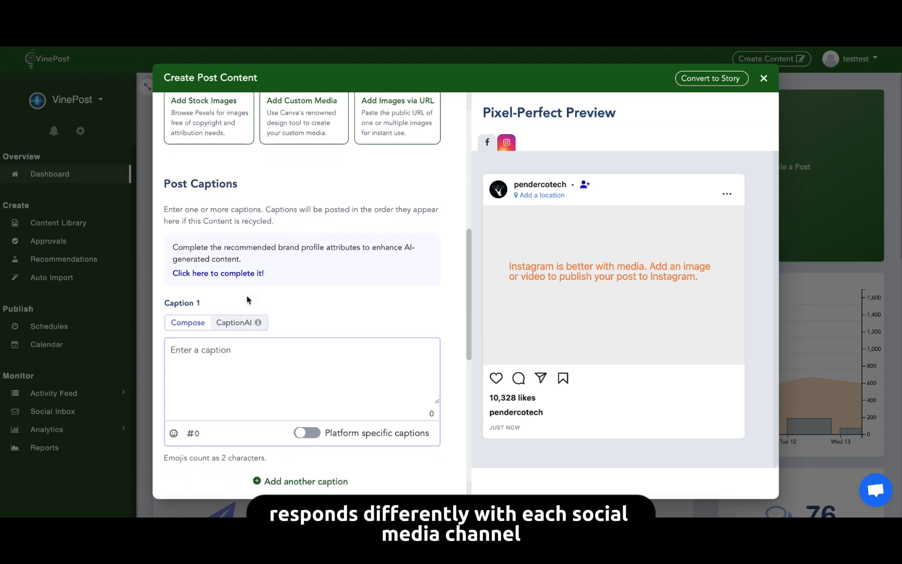
left_click(236, 351)
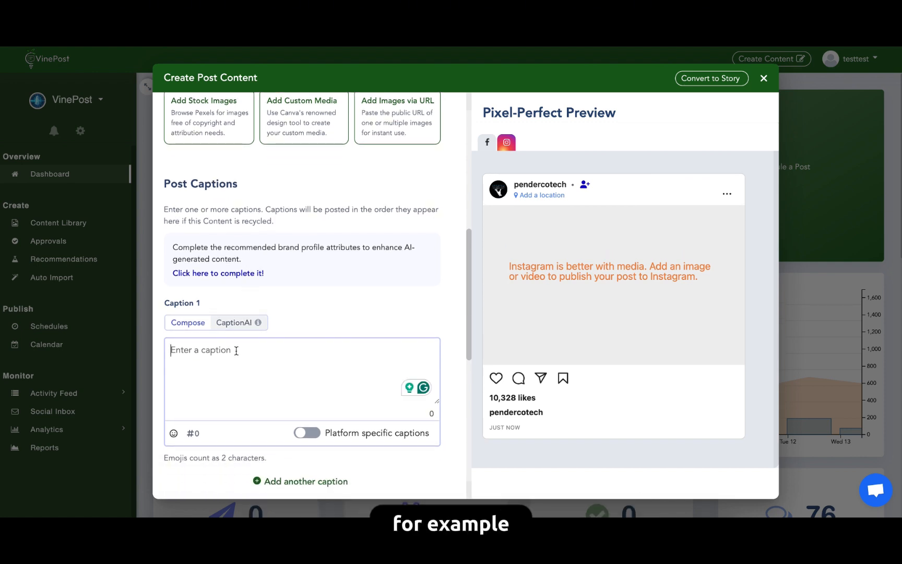
type("Enjoy our")
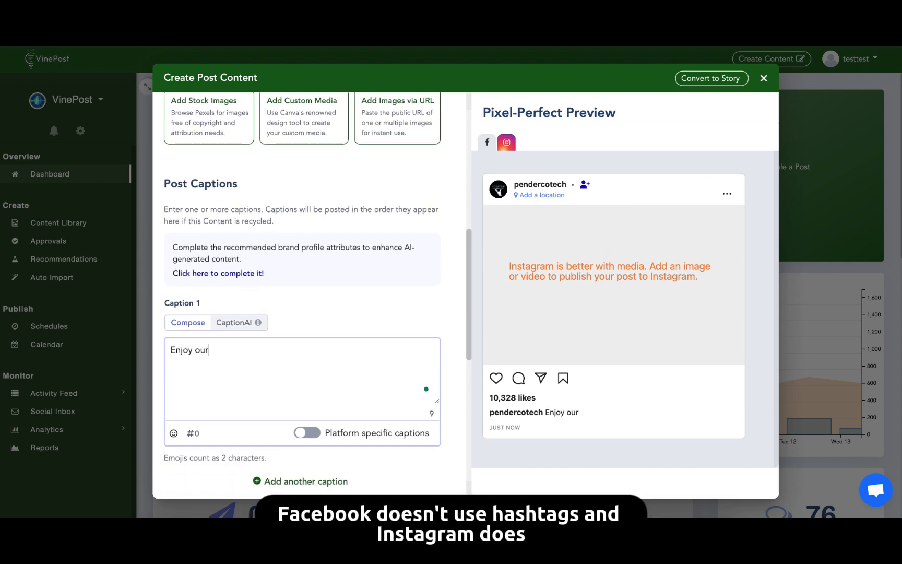
type(" wine on this")
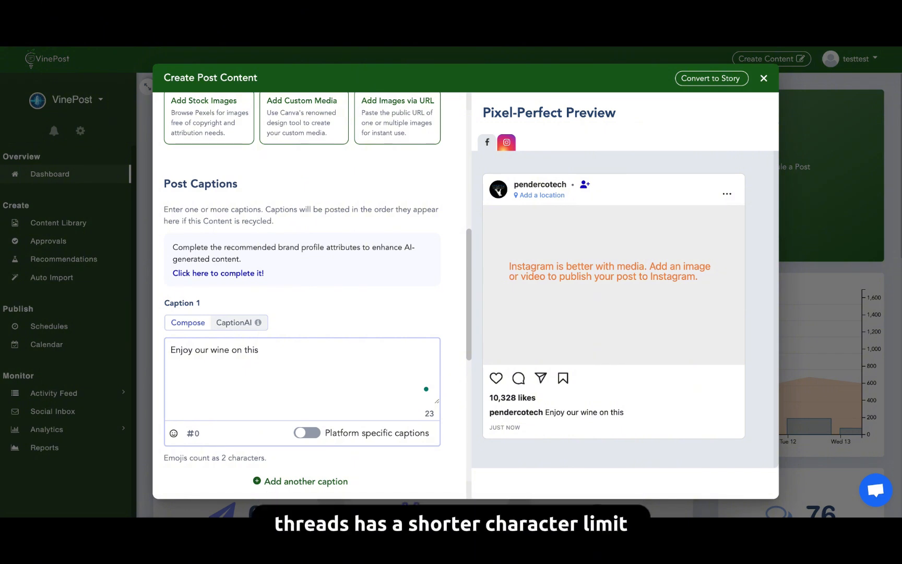
type(" very fine Wine ")
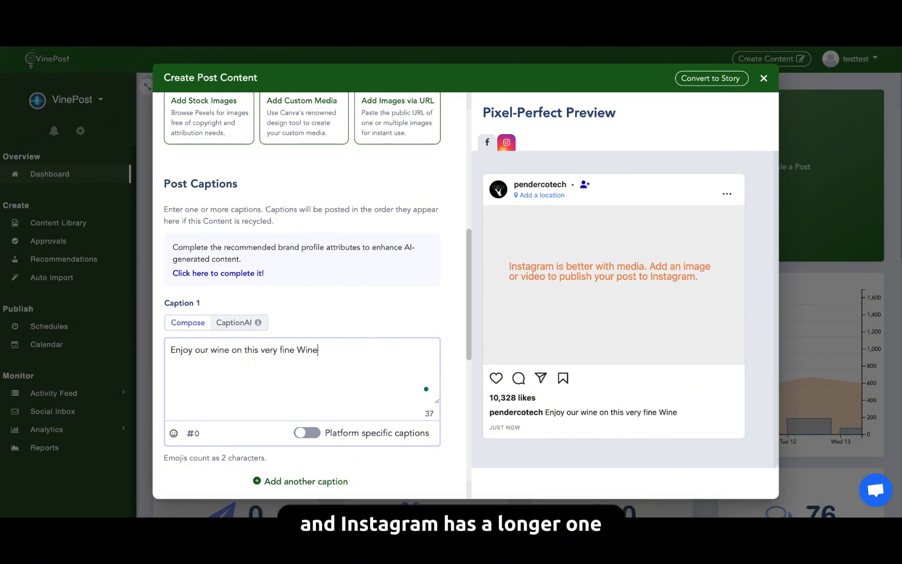
type("Wednesday!")
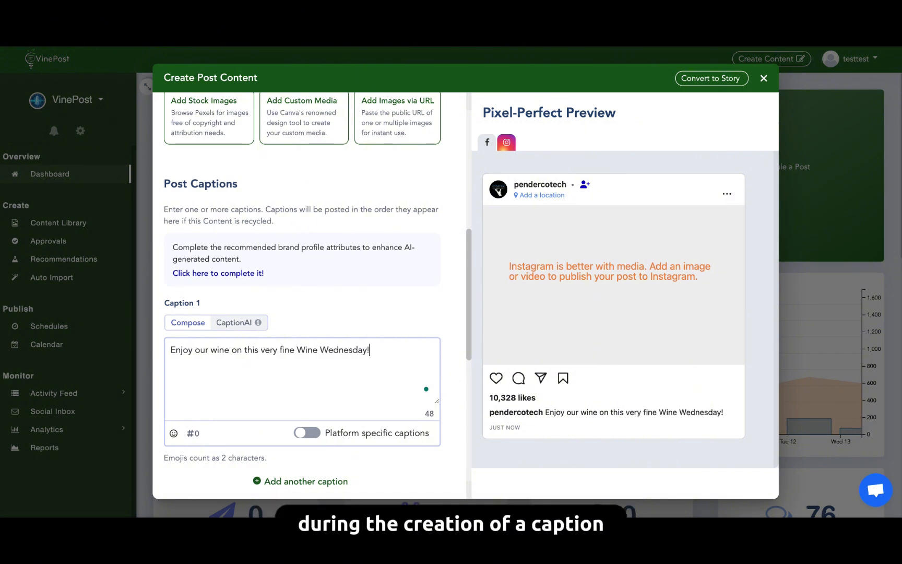
Enable platform-specific captions and go through the Instagram, Threads, Pinterest and Google versions of the caption.
left_click(306, 436)
left_click(196, 348)
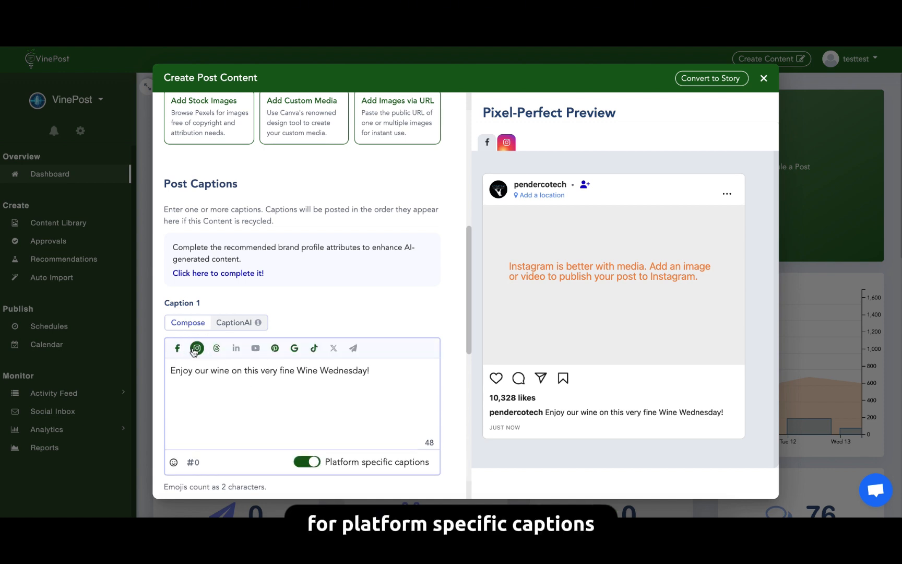
left_click(216, 348)
left_click(274, 348)
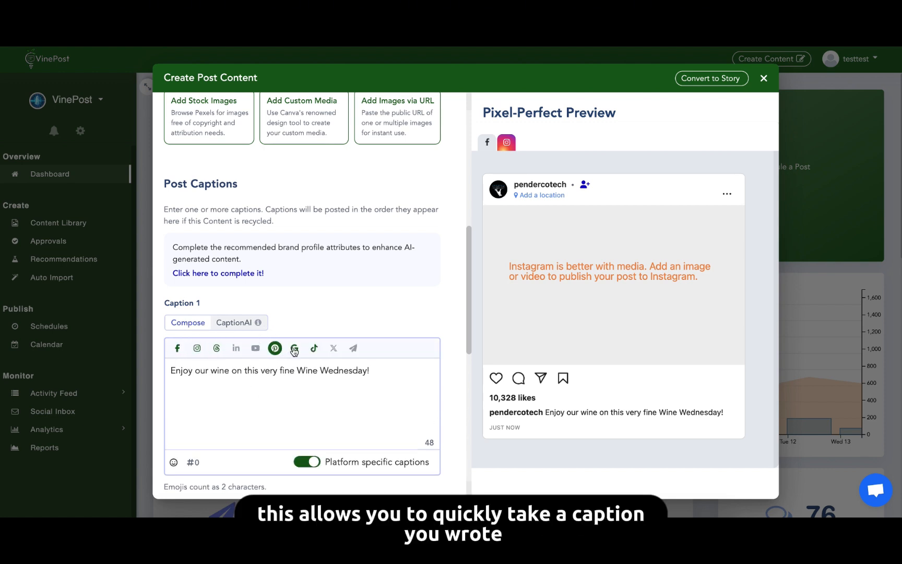
left_click(294, 350)
Add the hashtag #winewednesday to the Instagram caption, separated from the text by a blank line.
left_click(197, 349)
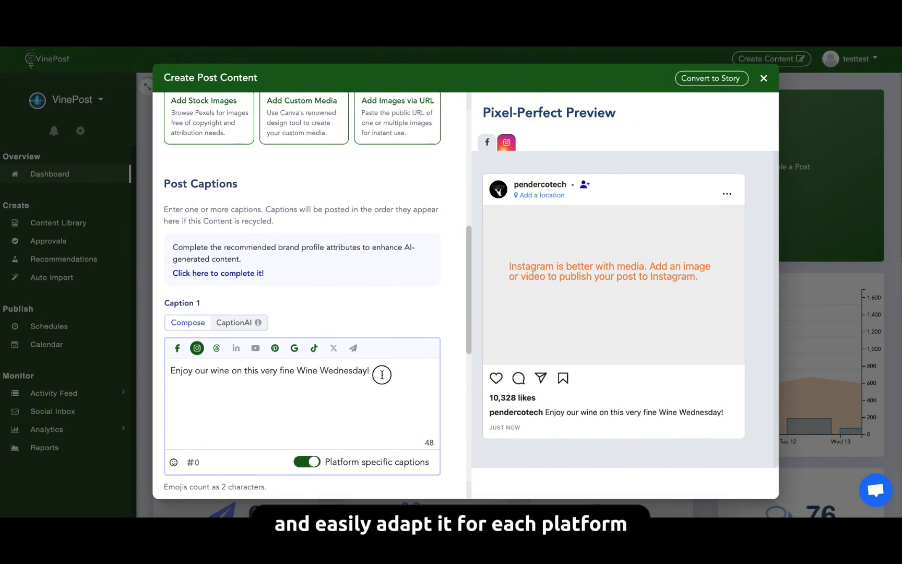
left_click(382, 374)
key("Return")
key("Return")
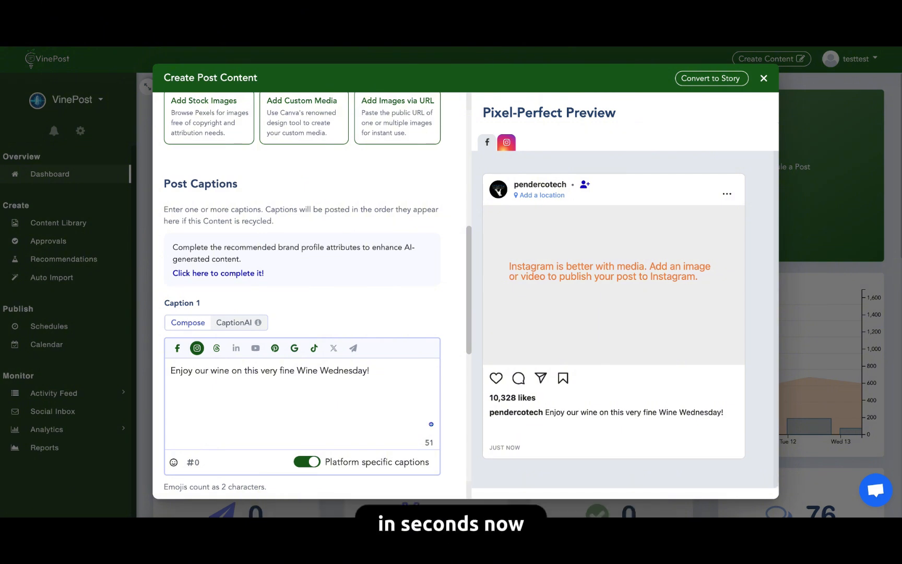
type("#winewe")
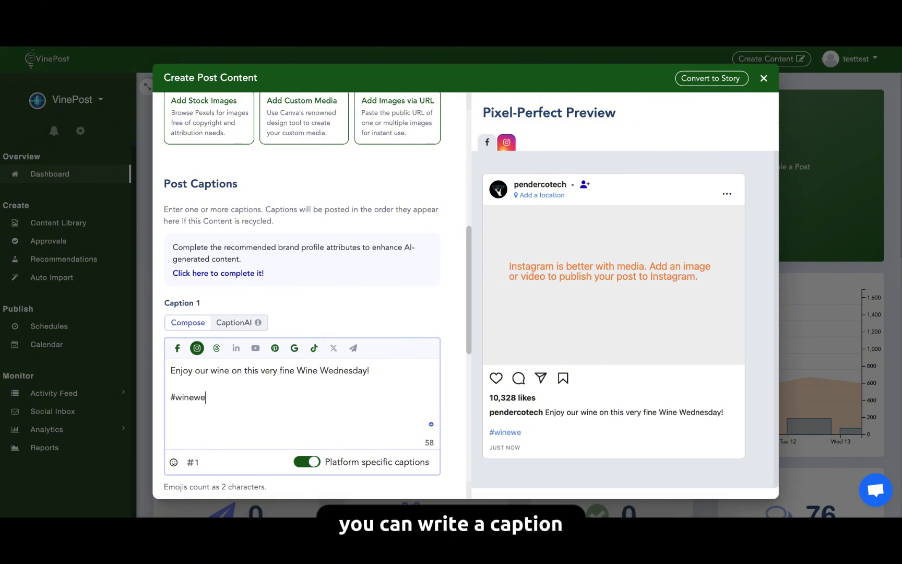
type("dnesday")
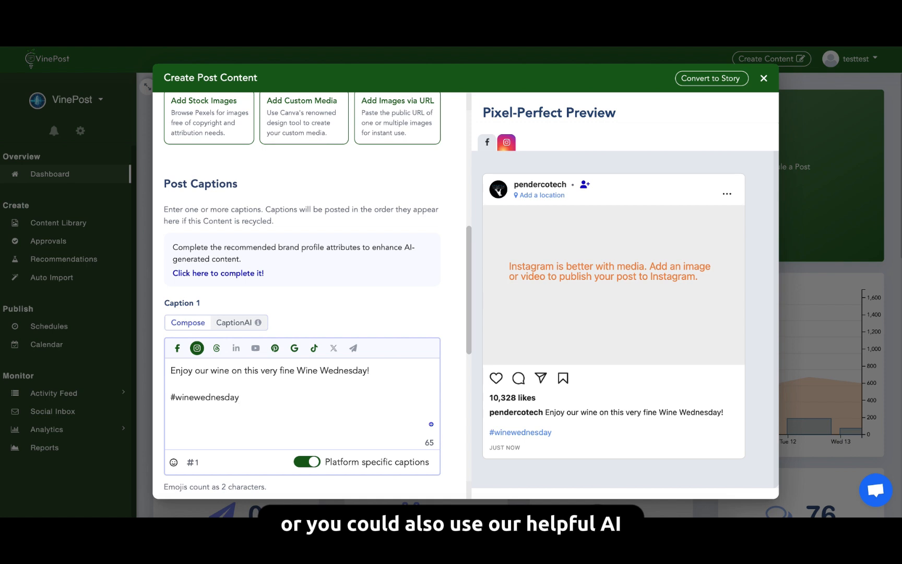
Copy the entire Instagram caption, including its hashtag, into CaptionAI as the prompt.
left_click_drag(244, 402, 167, 363)
key("ctrl+c")
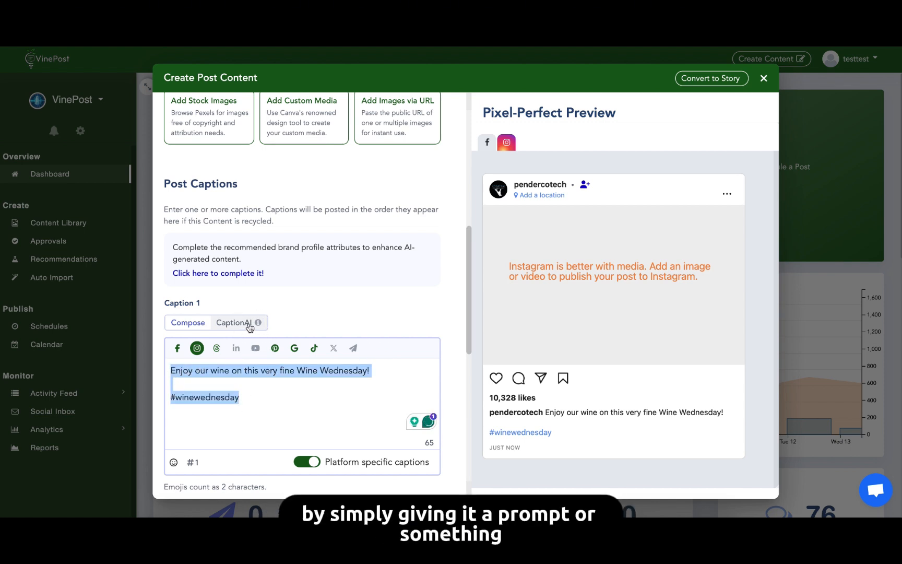
left_click(249, 325)
key("ctrl+v")
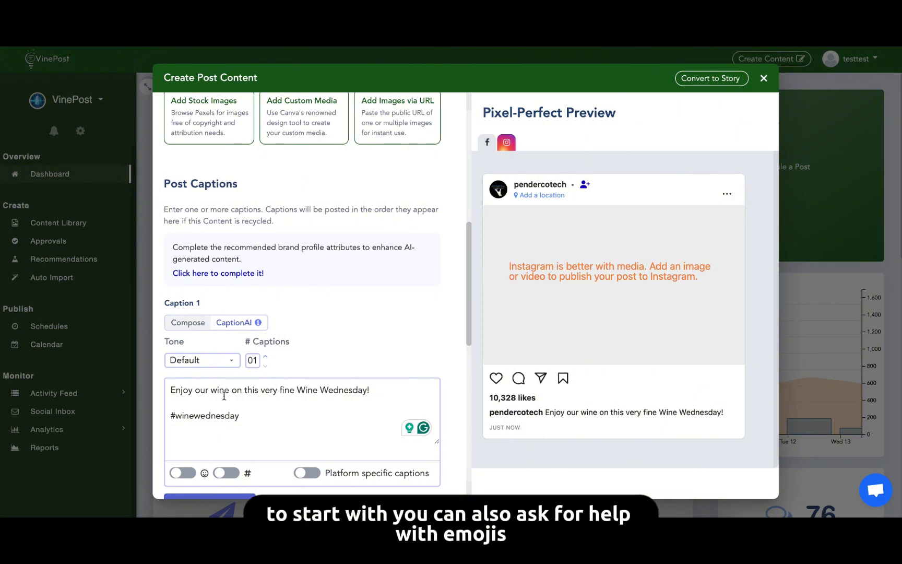
Enable hashtags, emojis and platform-specific captions for the CaptionAI generation.
left_click(215, 473)
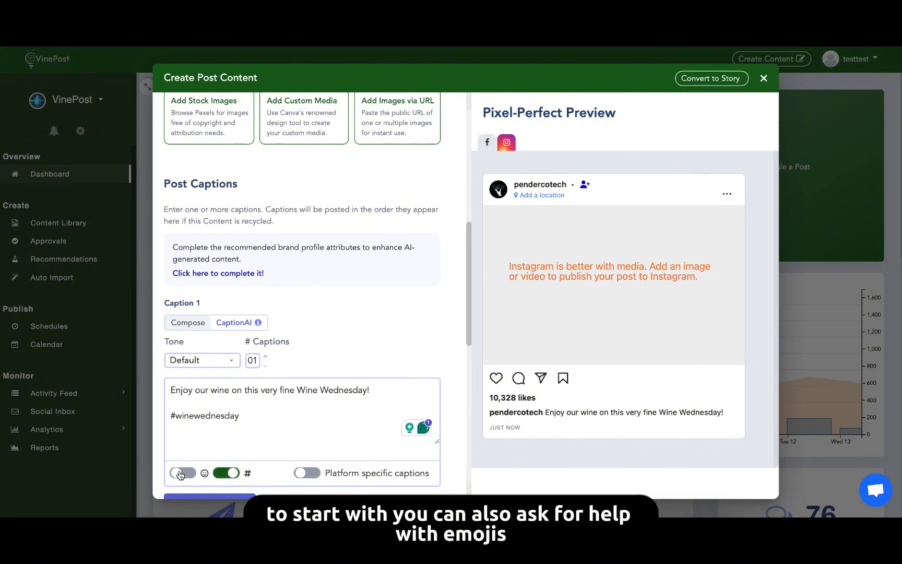
left_click(180, 473)
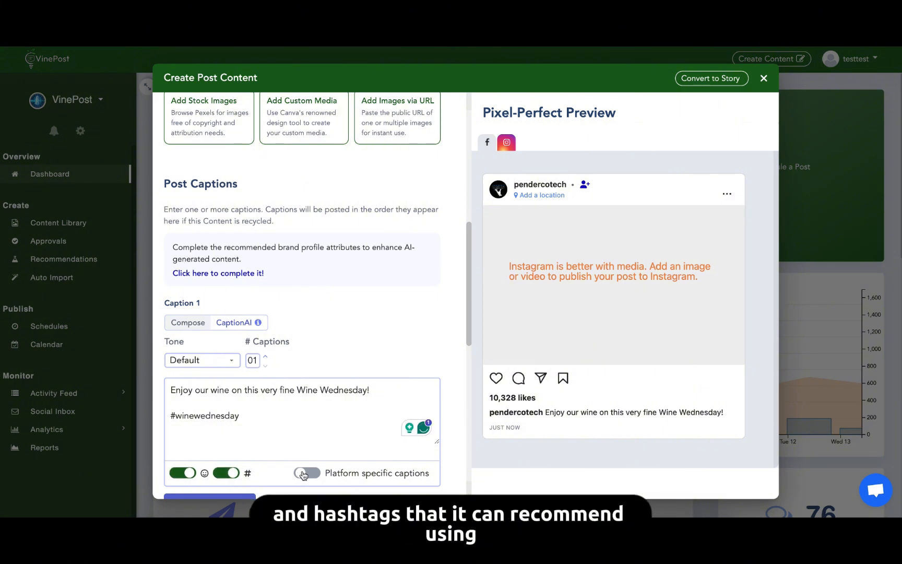
left_click(305, 473)
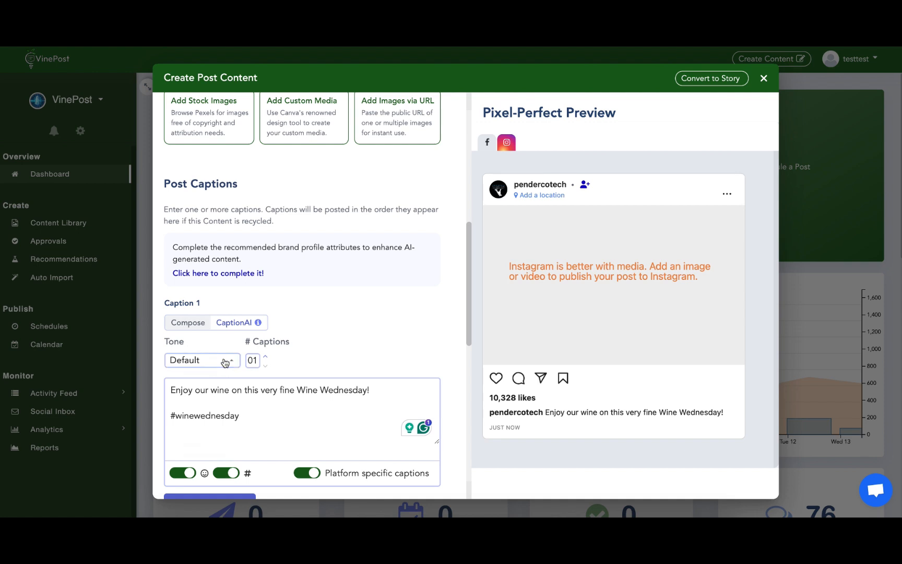
Set the CaptionAI tone to Excited and the number of captions to 4, and generate the captions.
left_click(225, 361)
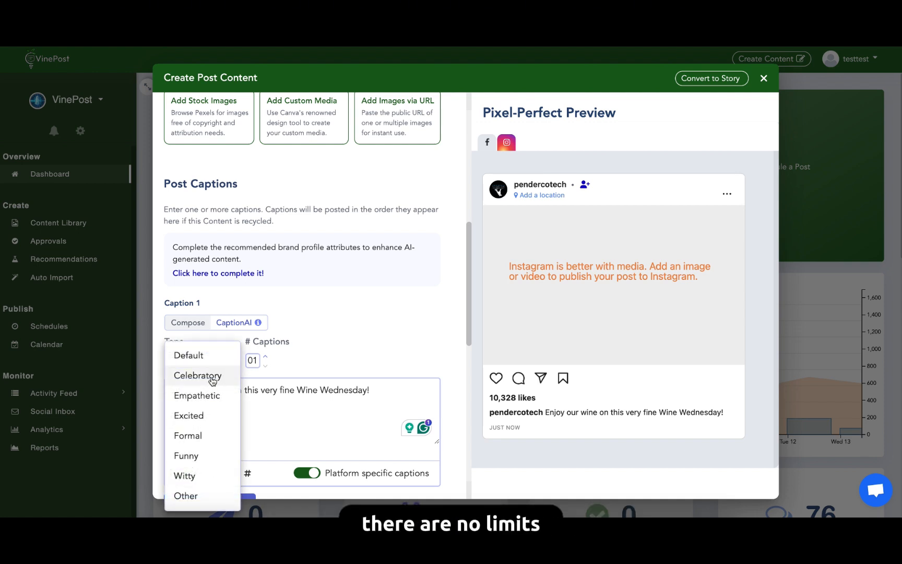
left_click(207, 415)
left_click(265, 357)
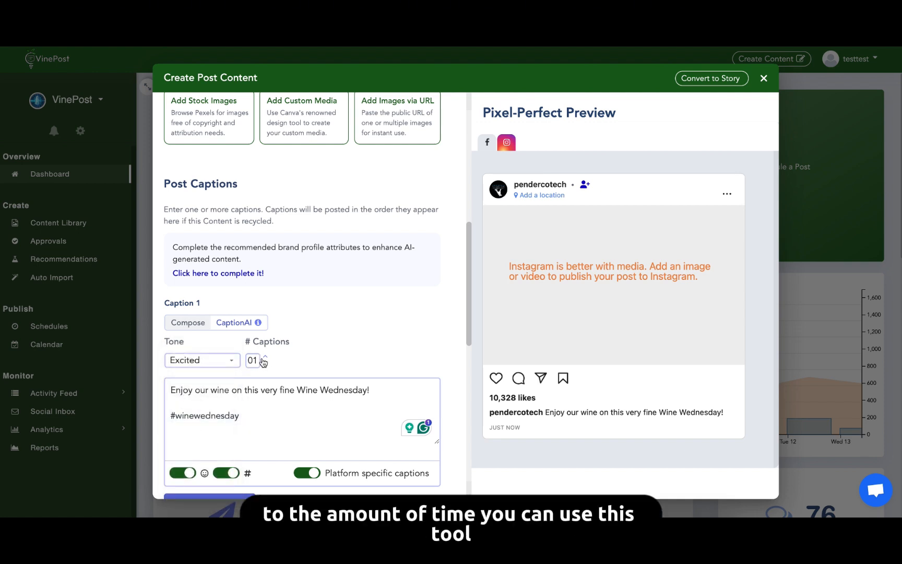
left_click(265, 357)
left_click(265, 357)
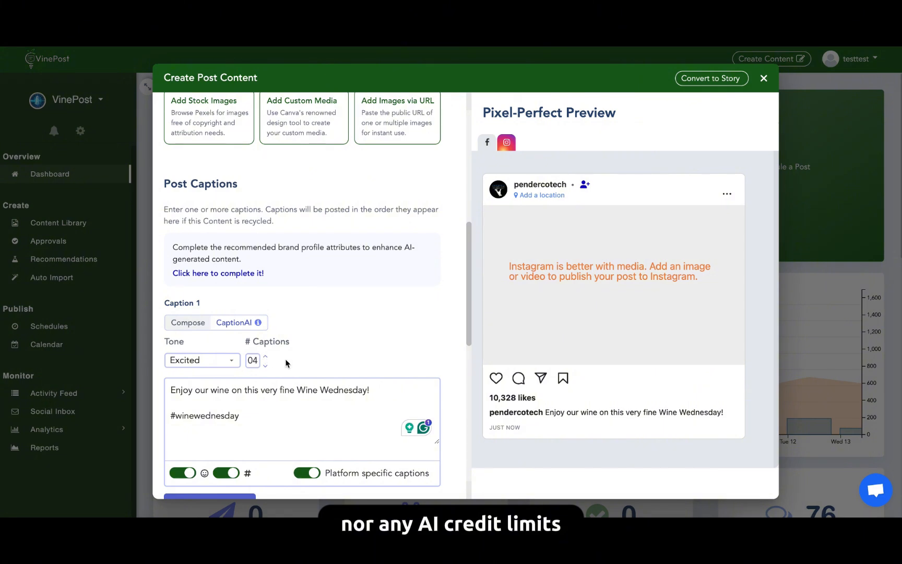
scroll(286, 360, "down", 1)
scroll(286, 360, "down", 1)
left_click(241, 425)
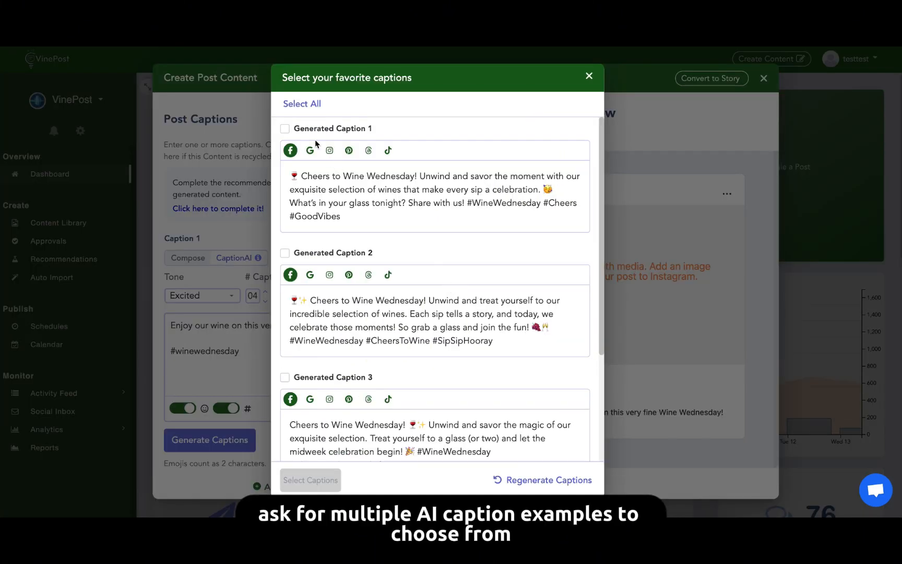
Check the Google, Instagram and Pinterest versions of Generated Caption 1, and add Generated Captions 1 and 2 to the post.
left_click(310, 150)
left_click(329, 151)
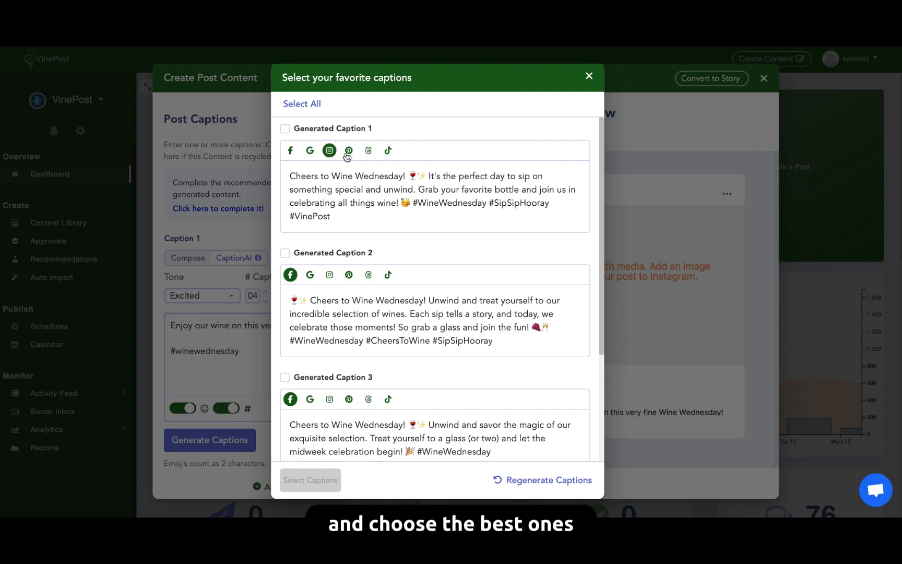
left_click(348, 151)
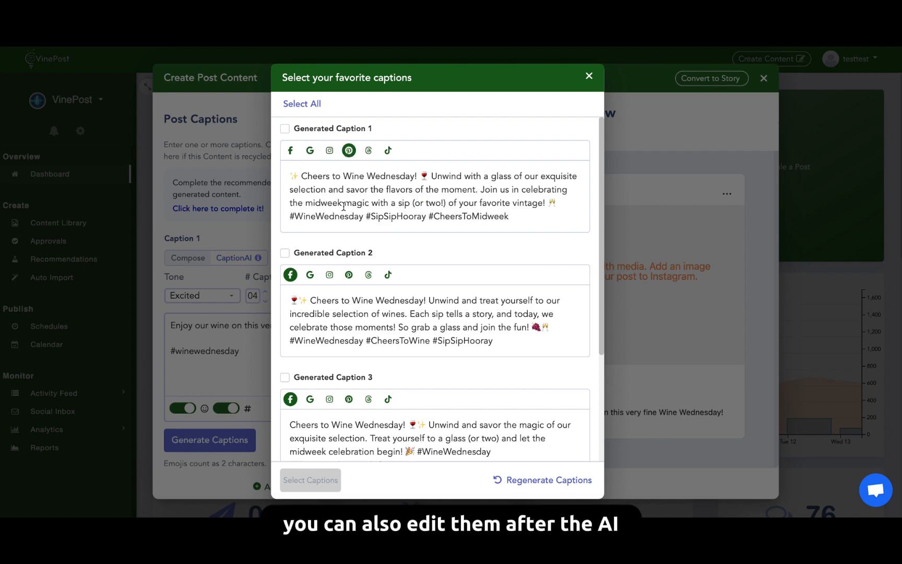
scroll(343, 207, "down", 1)
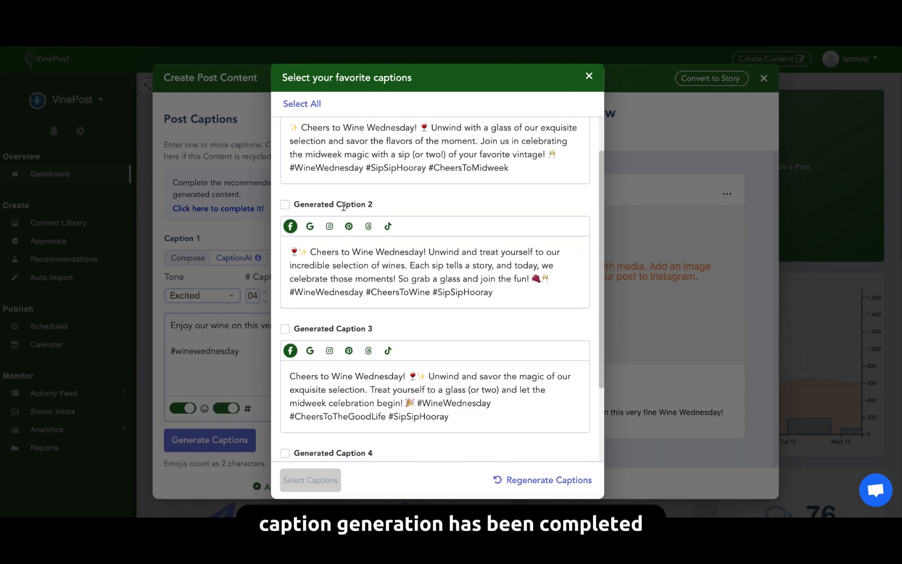
left_click(285, 204)
scroll(285, 202, "up", 1)
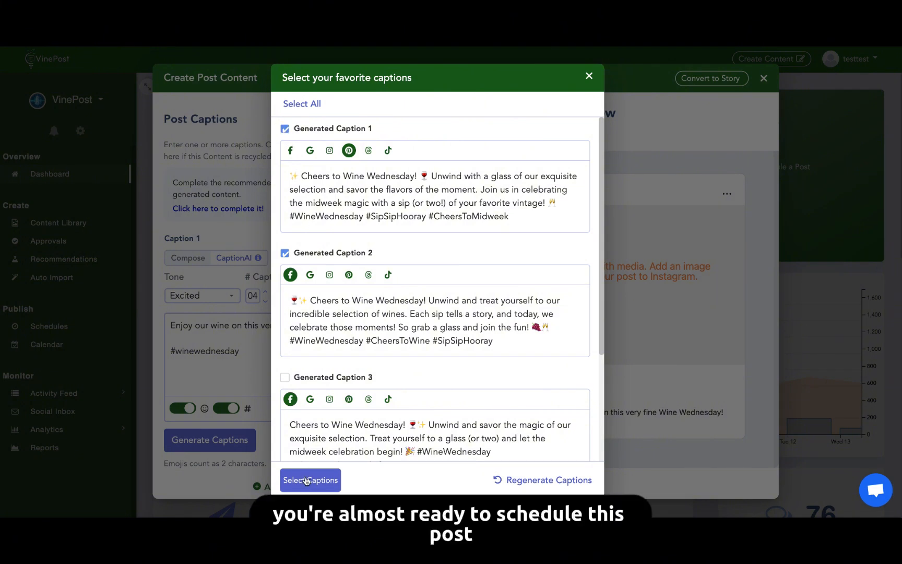
left_click(306, 480)
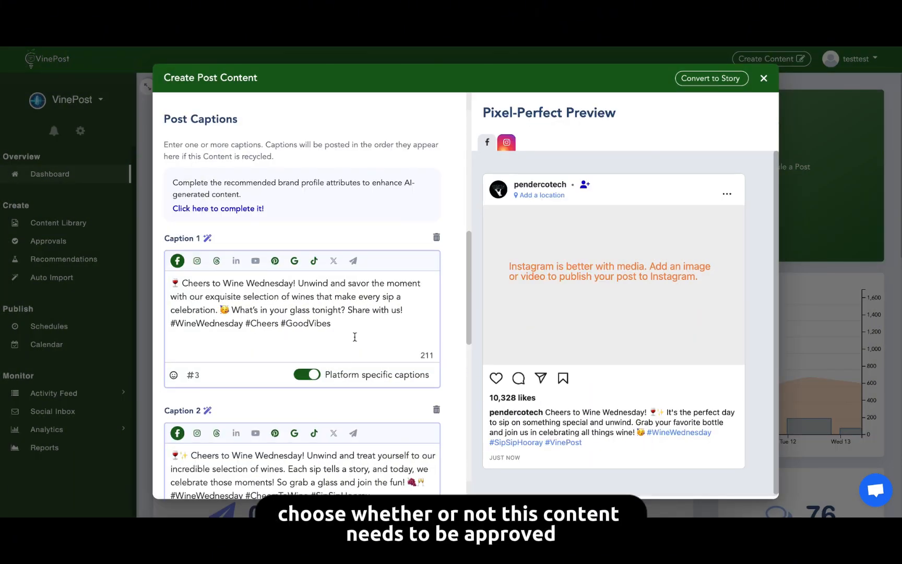
Turn on Require Approval and Recycle Content in the post's content settings.
scroll(354, 336, "down", 4)
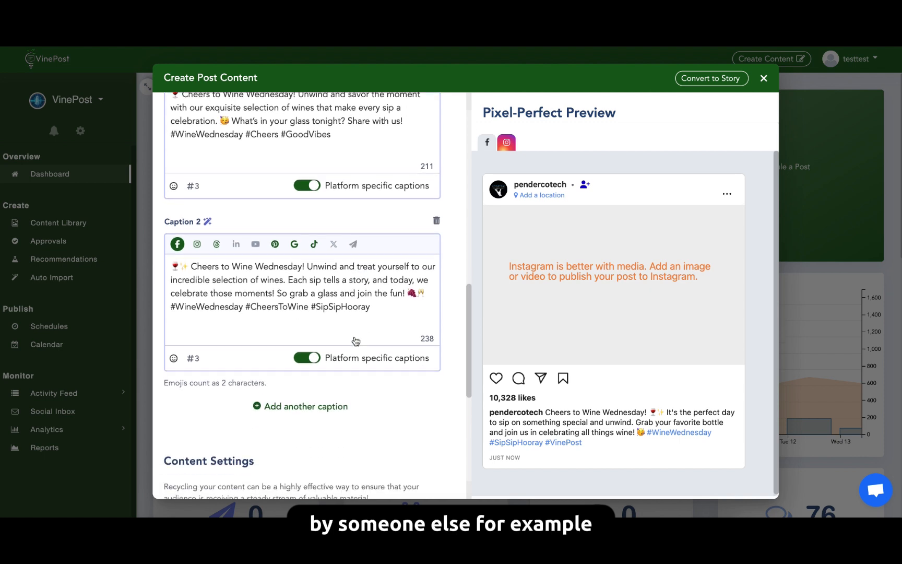
scroll(355, 341, "down", 3)
scroll(356, 341, "down", 1)
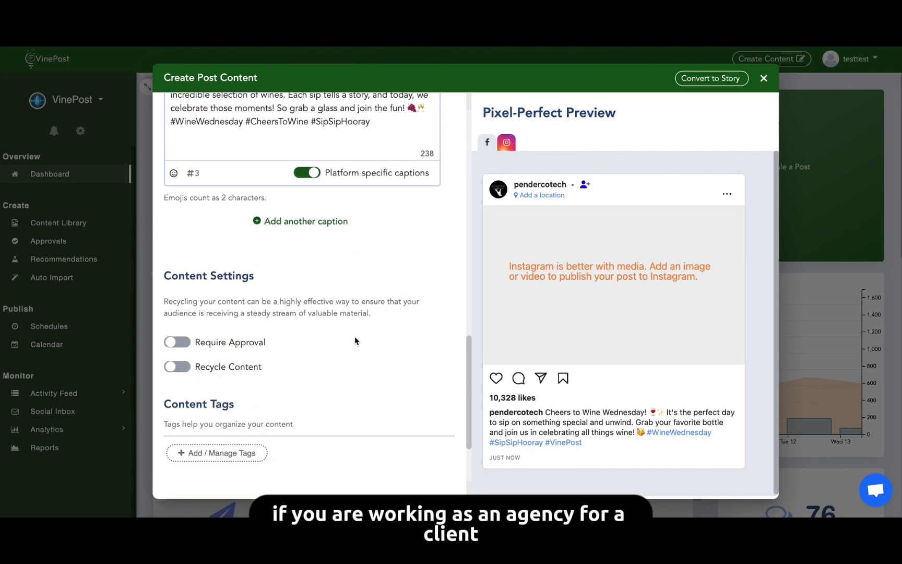
left_click(178, 347)
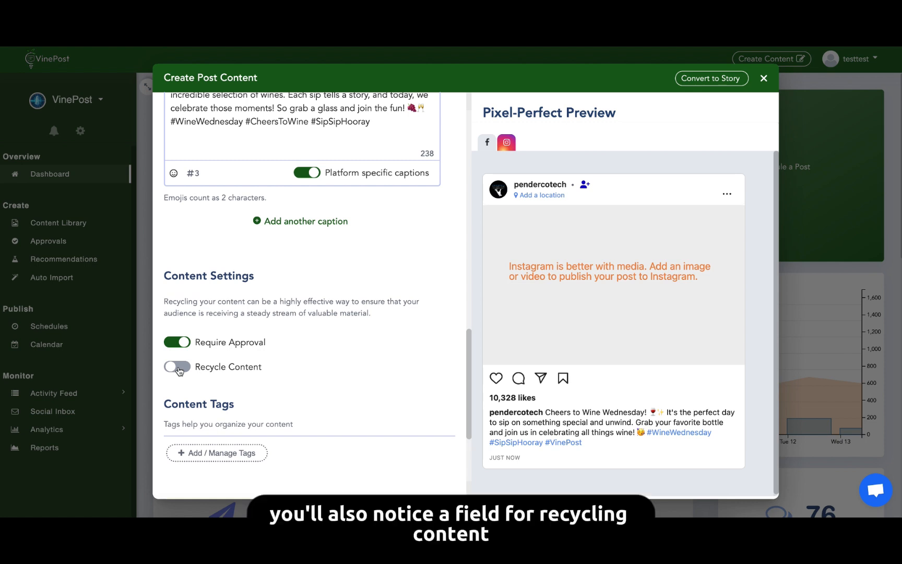
left_click(179, 368)
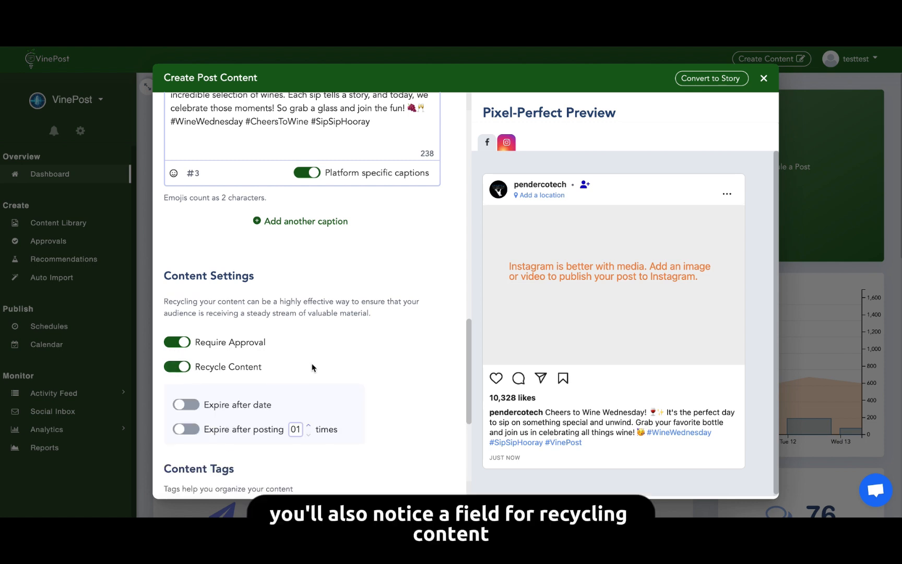
scroll(312, 368, "down", 2)
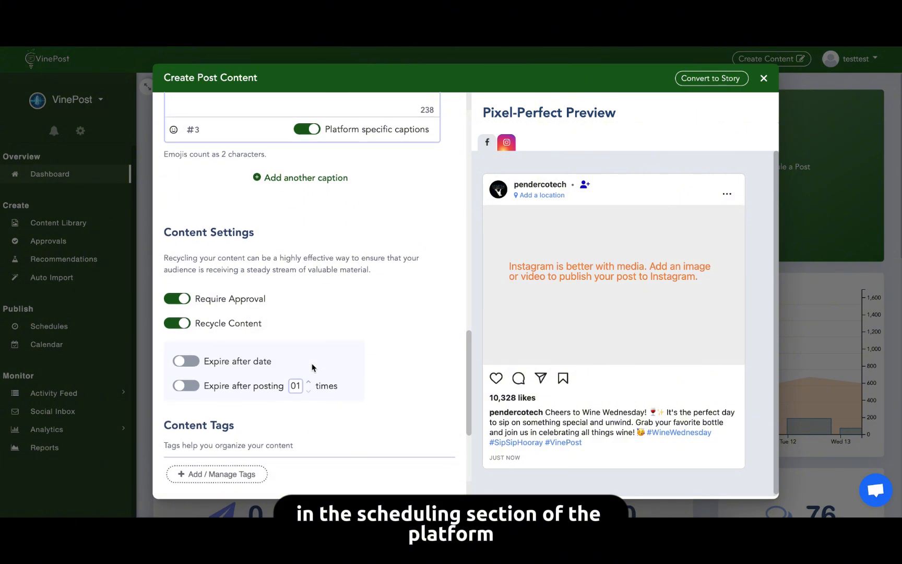
scroll(311, 368, "down", 6)
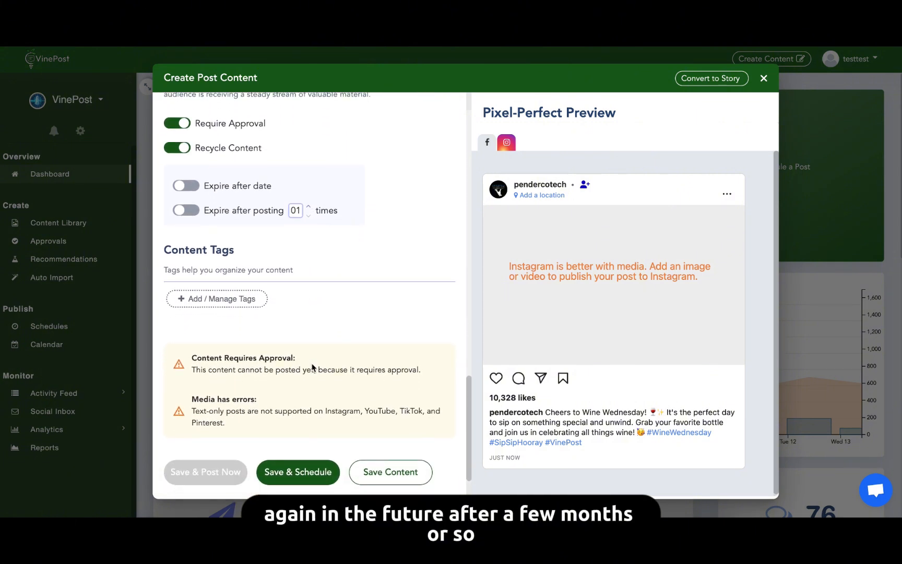
Search the stock images for "wine" and add the picture of red wine pouring into a tilted glass to the post.
scroll(308, 375, "up", 8)
left_click(218, 408)
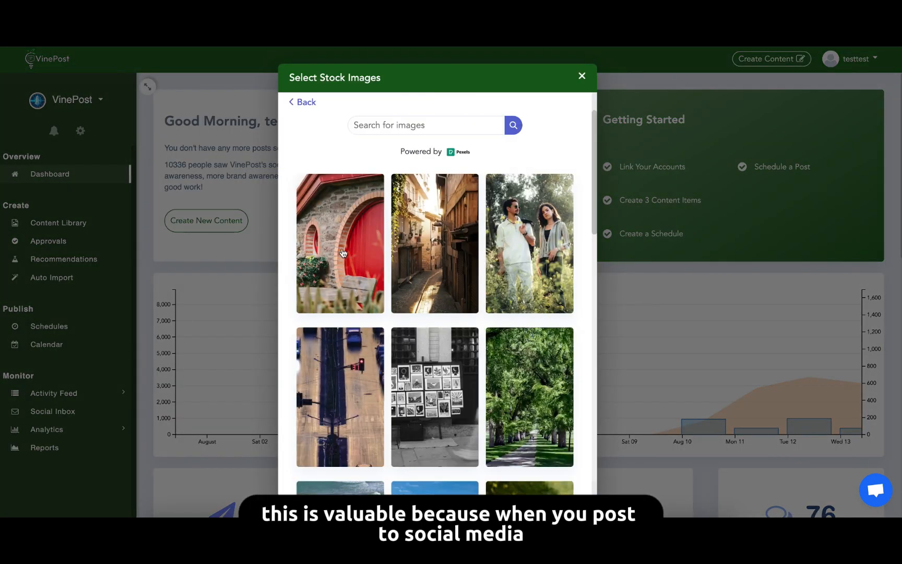
left_click(405, 126)
type("win")
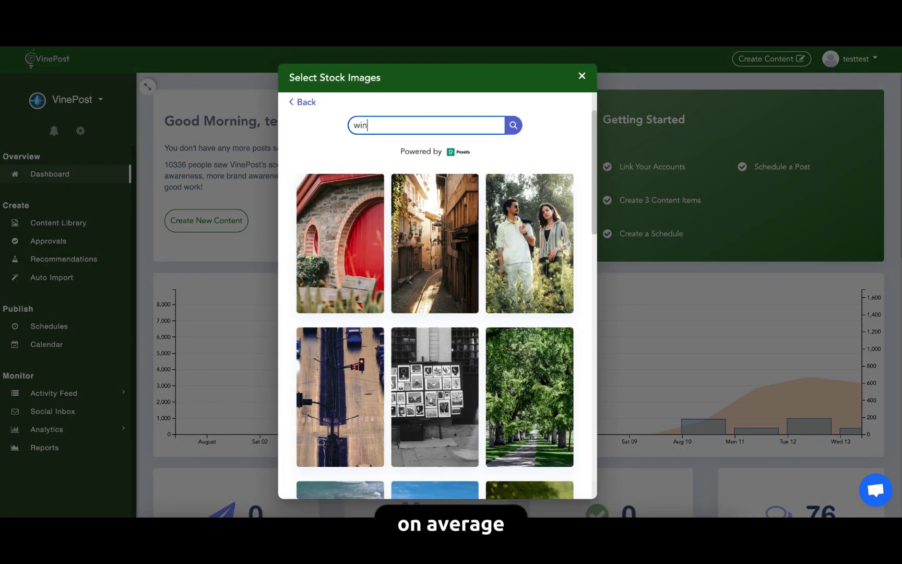
type("e")
left_click(513, 125)
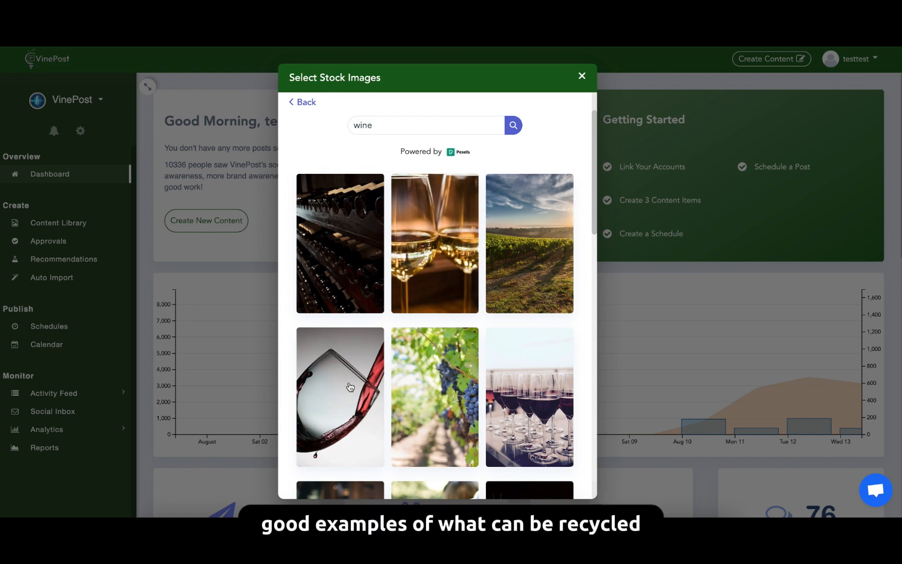
left_click(358, 389)
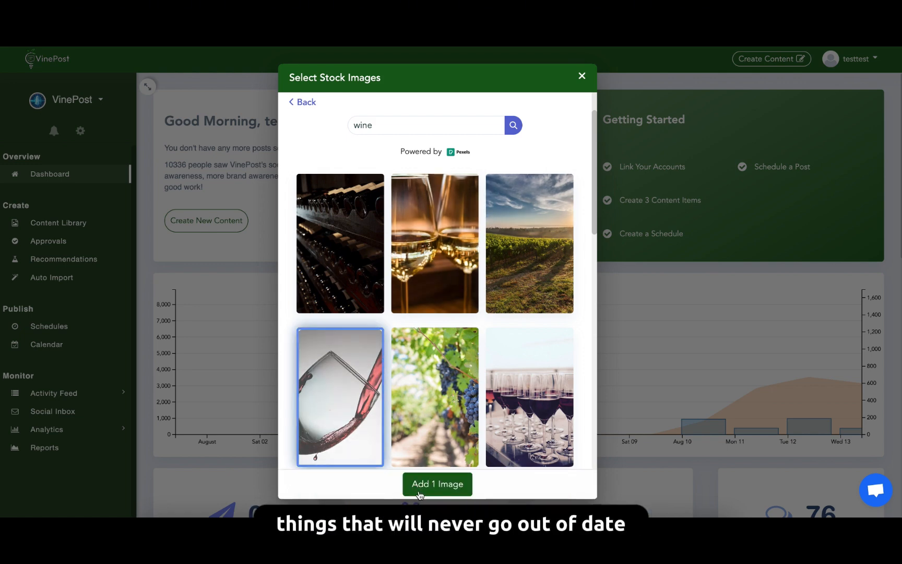
left_click(420, 493)
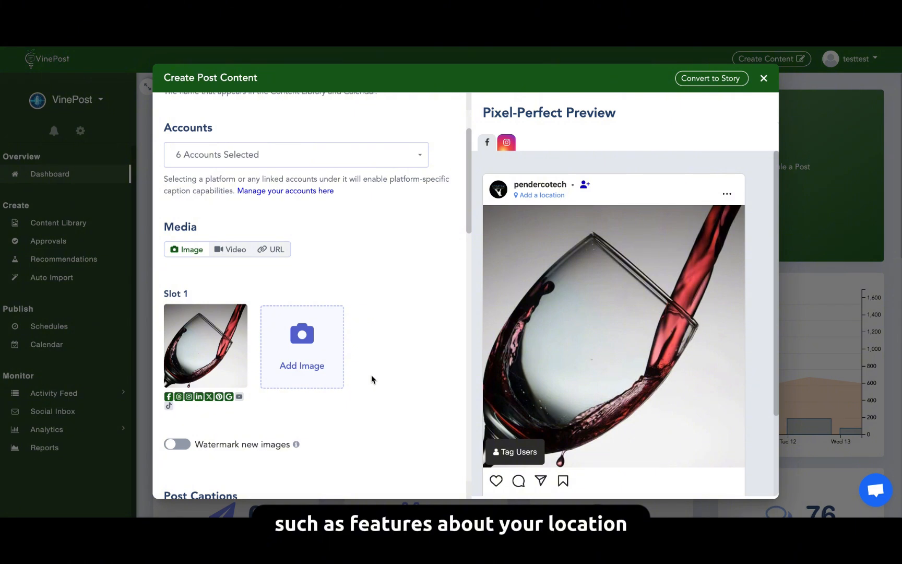
Turn off the Require Approval setting for the post.
scroll(385, 369, "down", 5)
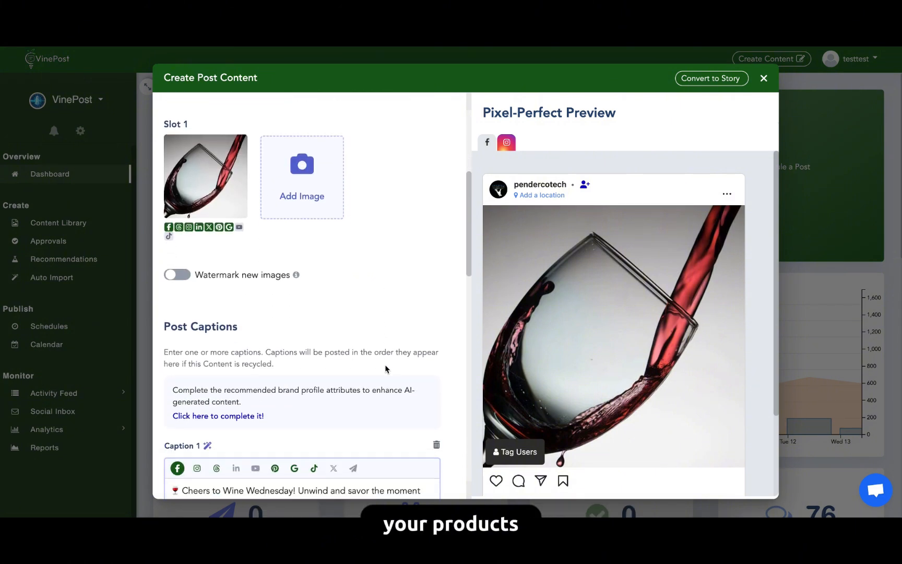
scroll(385, 369, "down", 3)
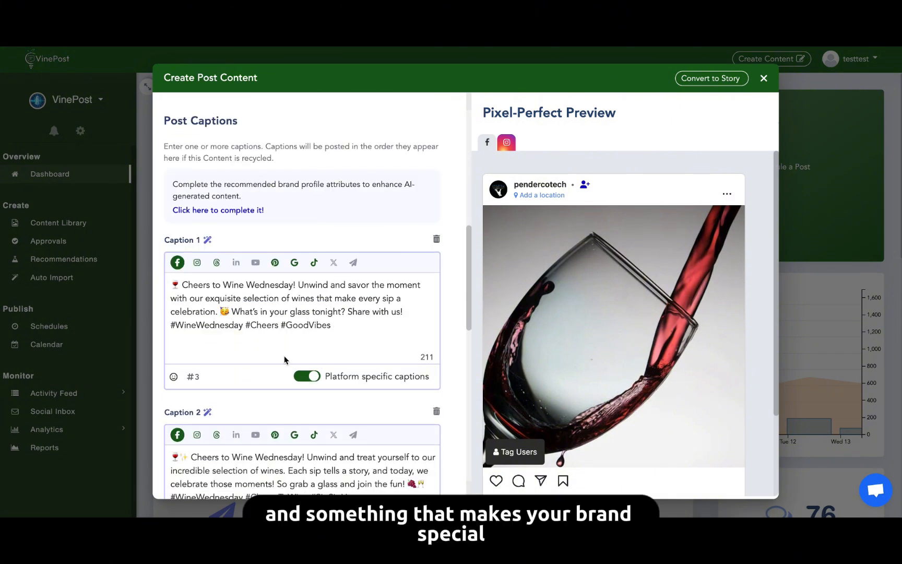
scroll(343, 351, "down", 12)
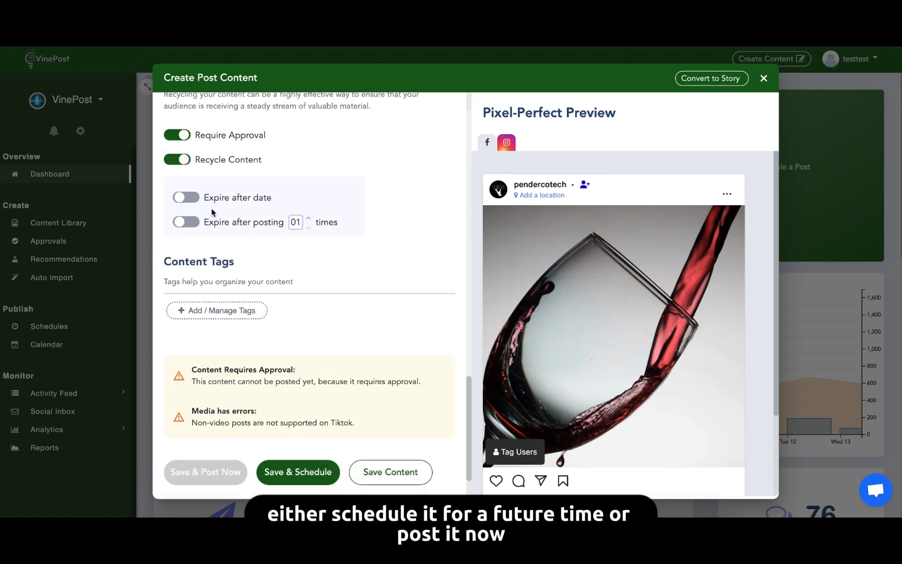
left_click(186, 135)
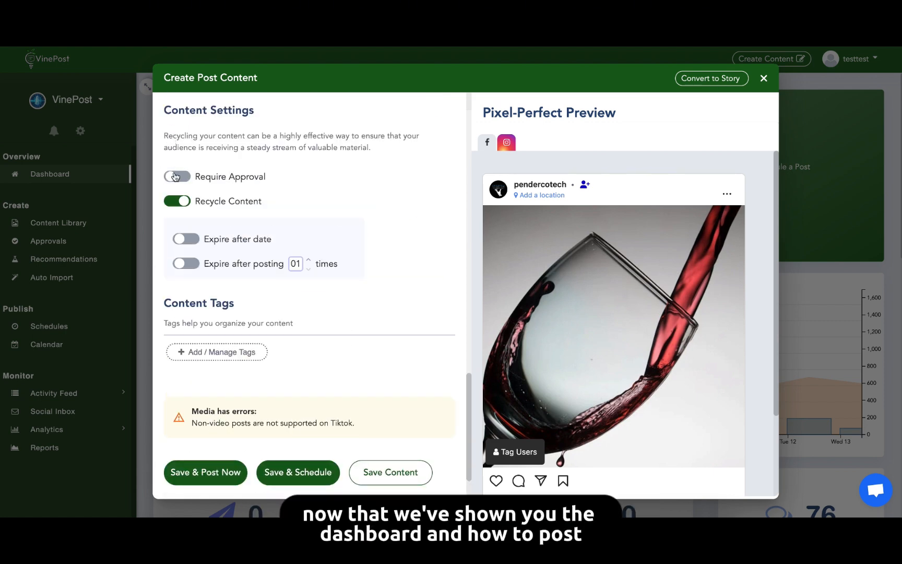
left_click(176, 176)
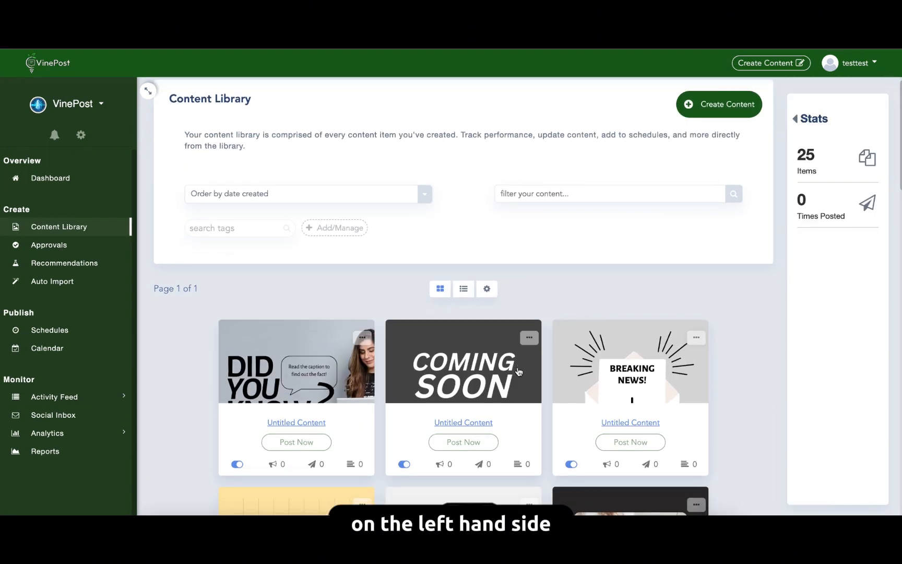
scroll(517, 369, "down", 5)
scroll(519, 372, "down", 5)
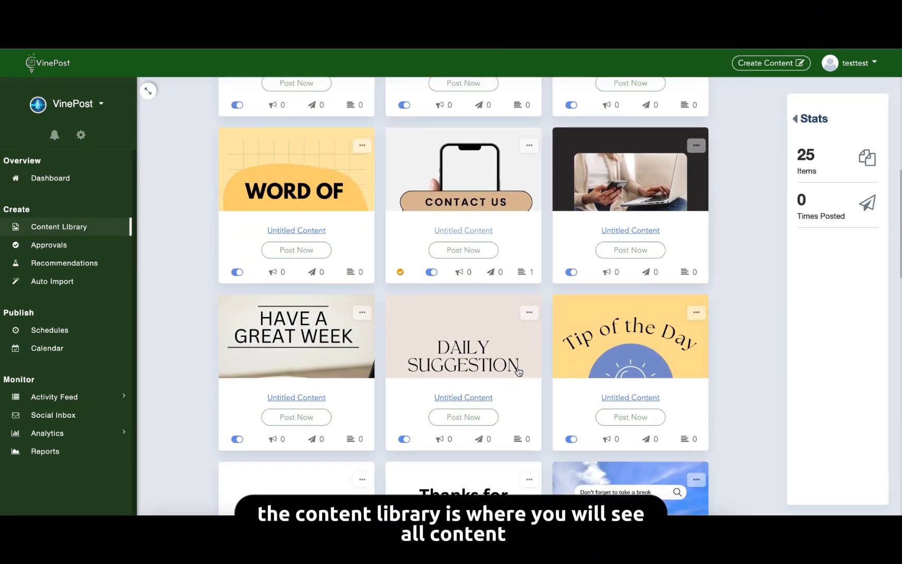
scroll(518, 371, "up", 10)
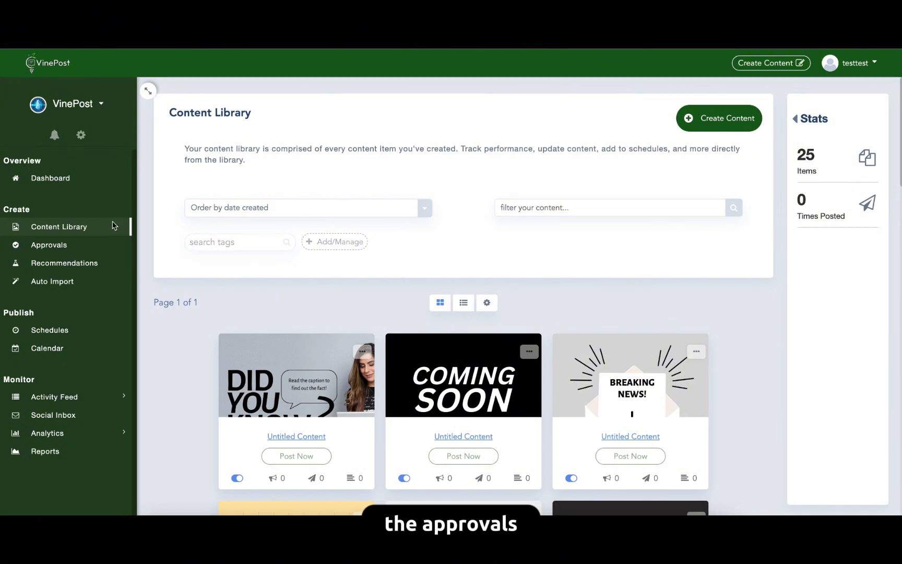
Start a new content approval and add the first three winery photo posts from the content library to it.
left_click(88, 244)
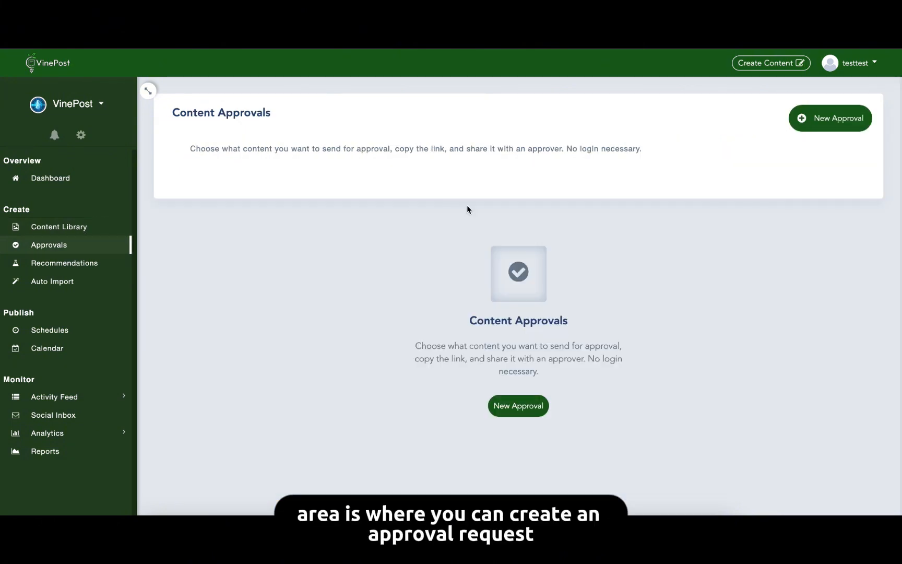
left_click(814, 119)
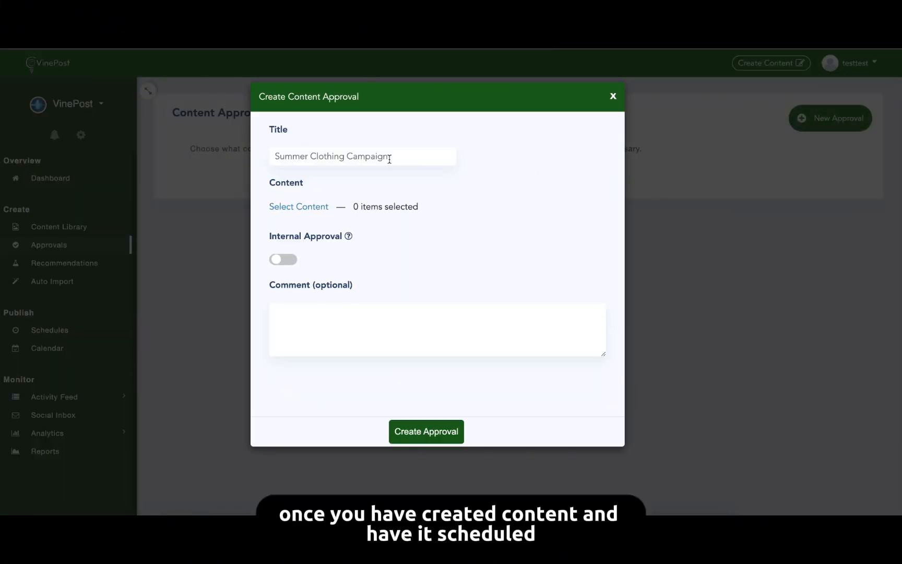
left_click(313, 207)
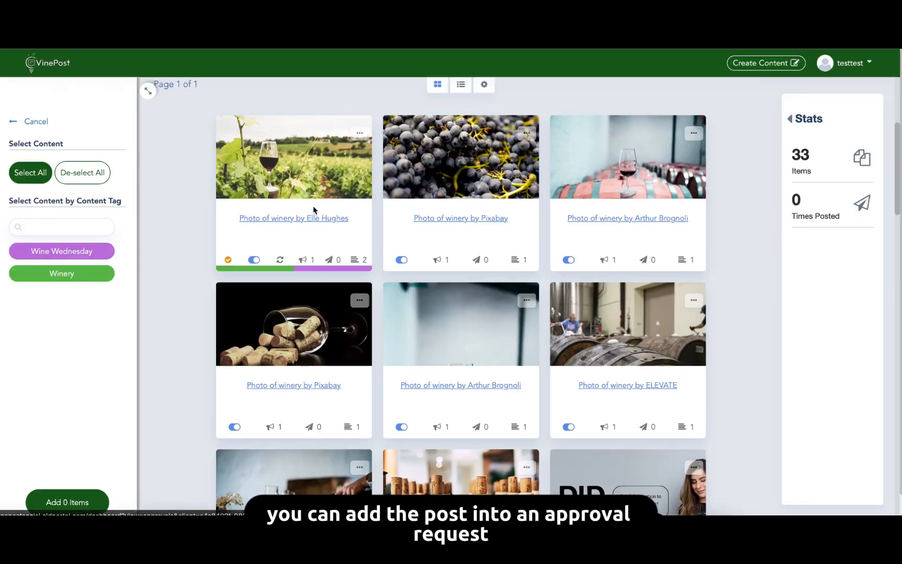
scroll(303, 203, "up", 2)
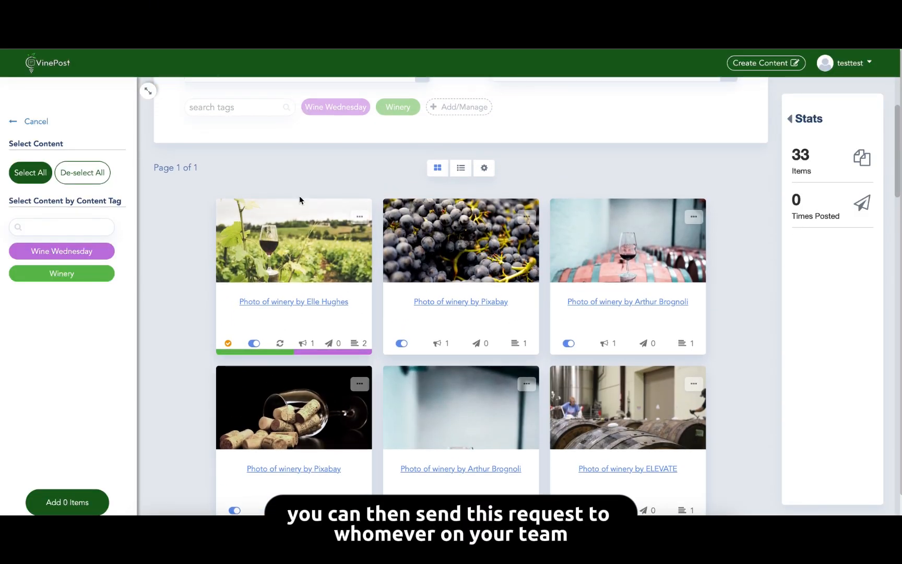
left_click(295, 240)
left_click(461, 247)
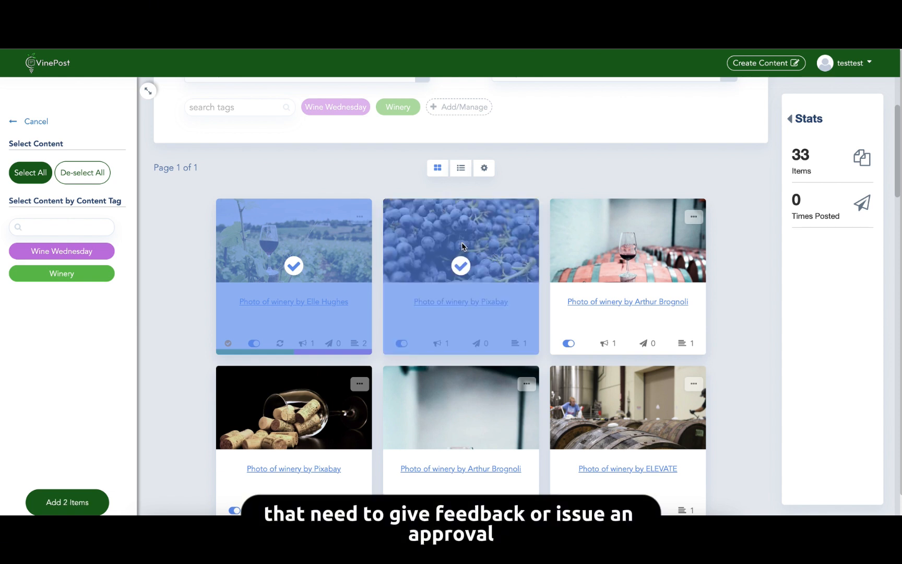
left_click(633, 233)
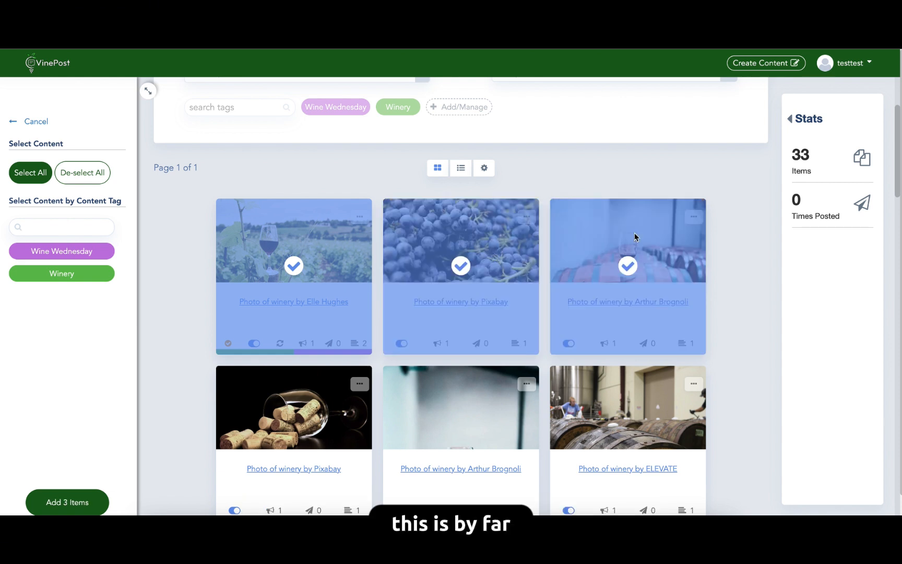
scroll(616, 212, "up", 2)
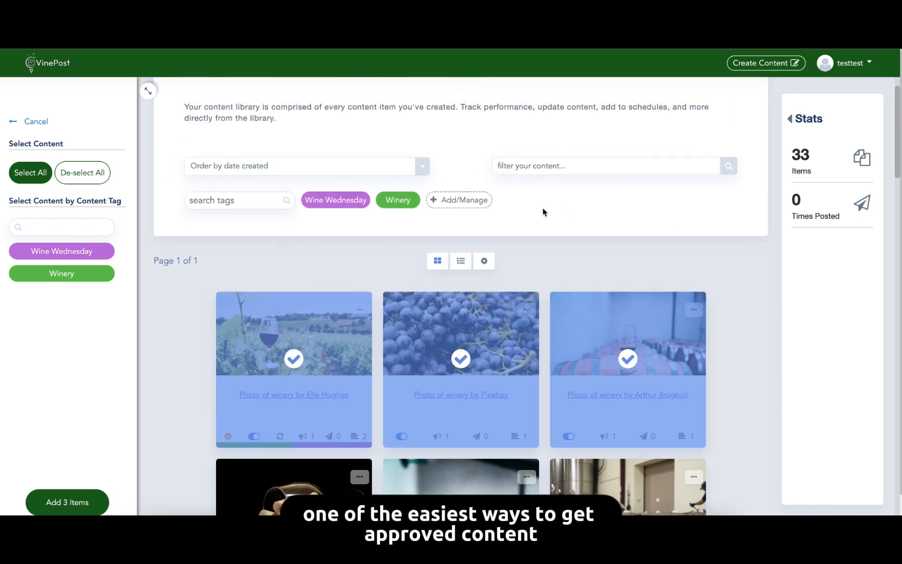
left_click(66, 502)
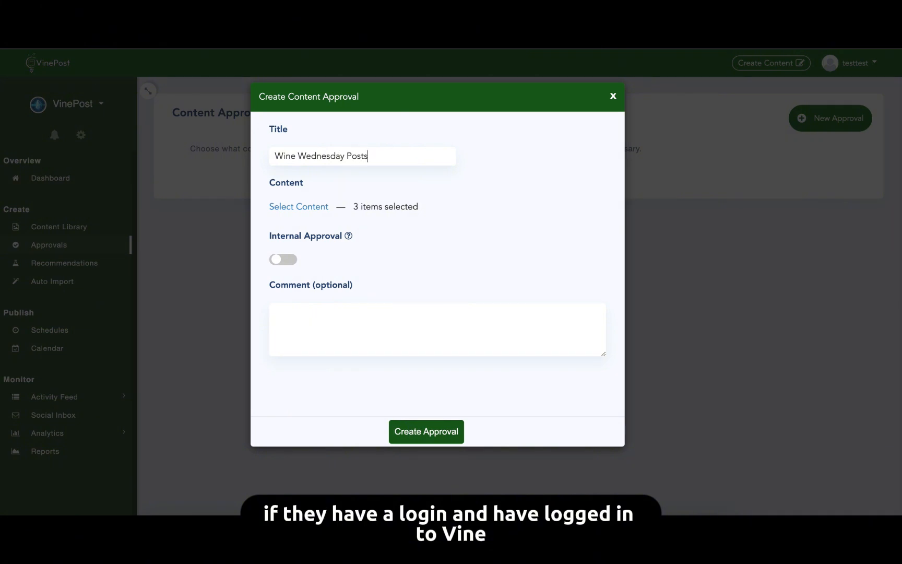
Title the approval "Wine Wednesday Posts", add the comment "Please Review" and create the approval.
left_click(347, 307)
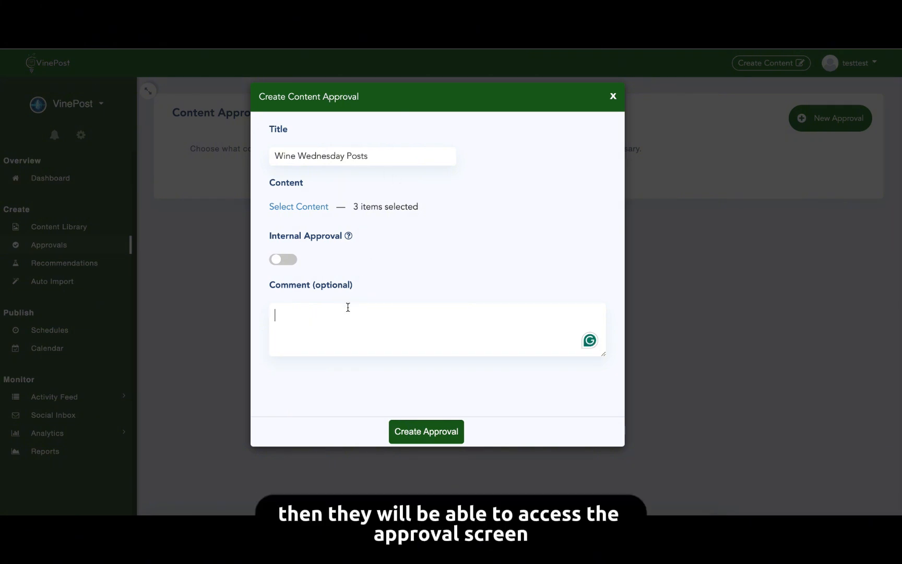
type("Please Review")
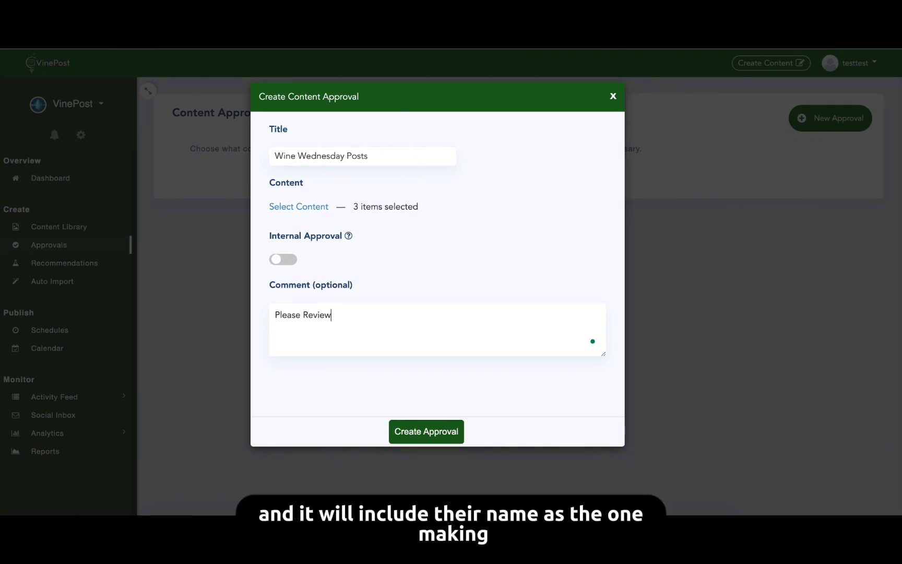
left_click(432, 431)
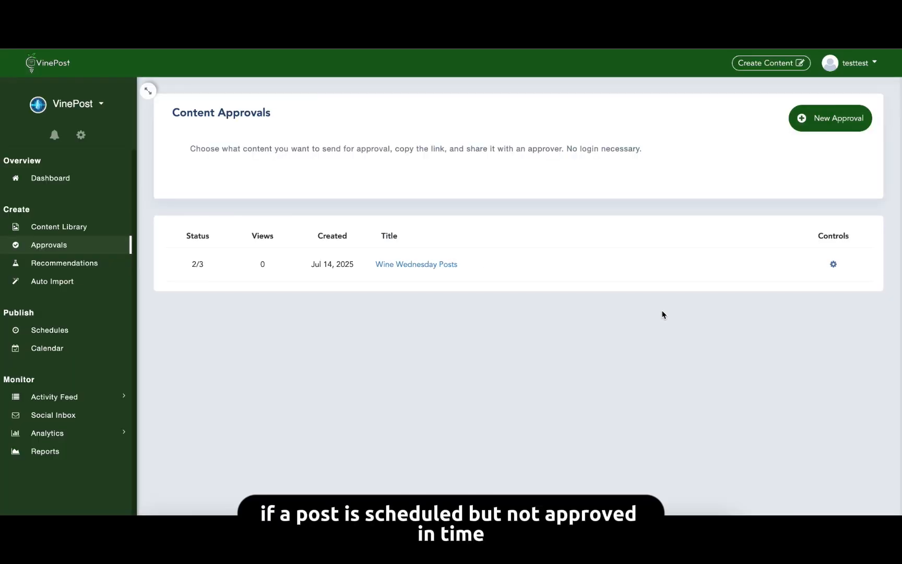
Open the approver's page for the Wine Wednesday Posts approval and review its posts.
left_click(833, 264)
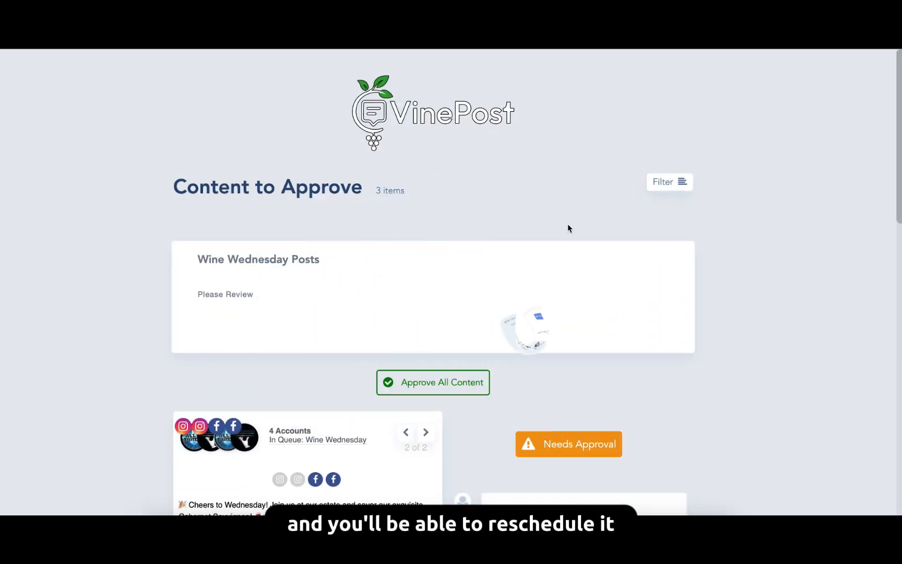
scroll(568, 224, "down", 3)
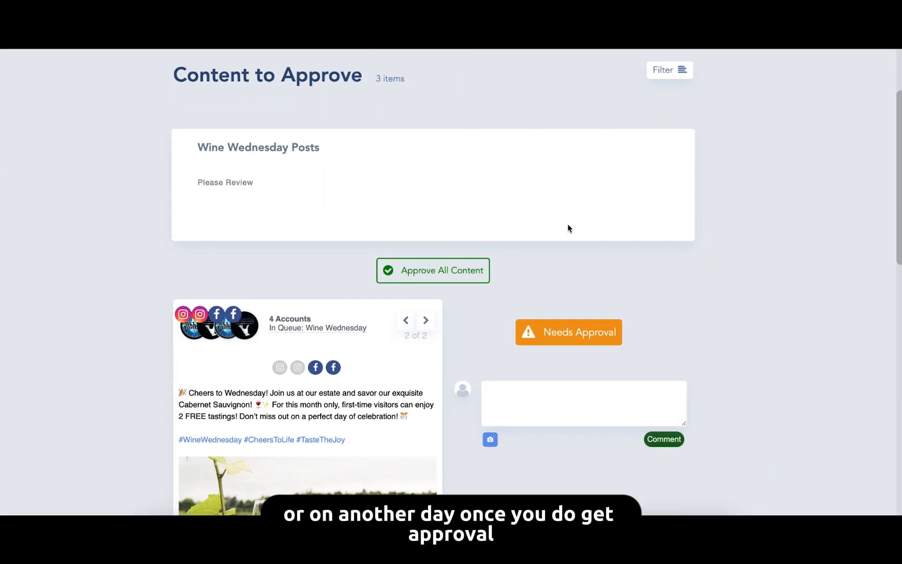
scroll(567, 228, "down", 4)
scroll(569, 227, "down", 1)
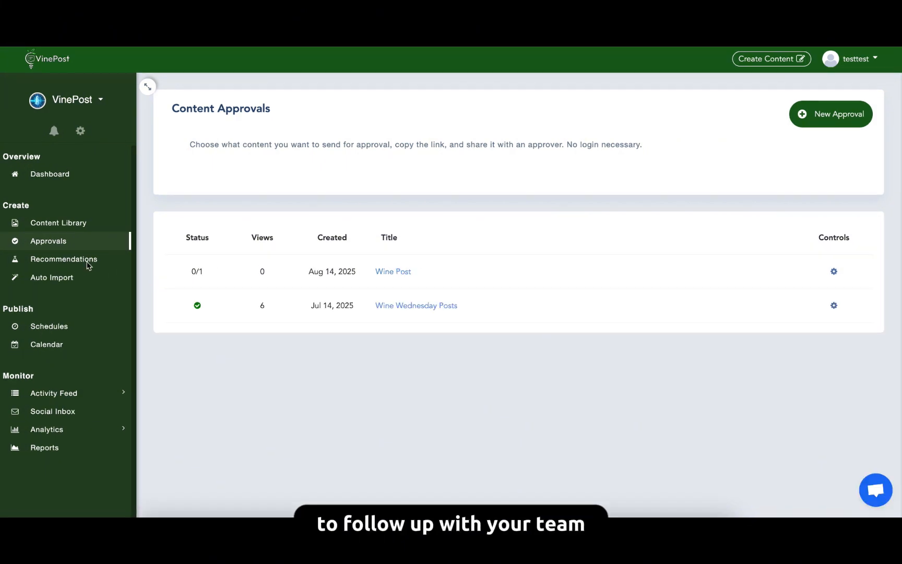
Open the content recommendations and add the Instagram image search term "winery".
left_click(89, 261)
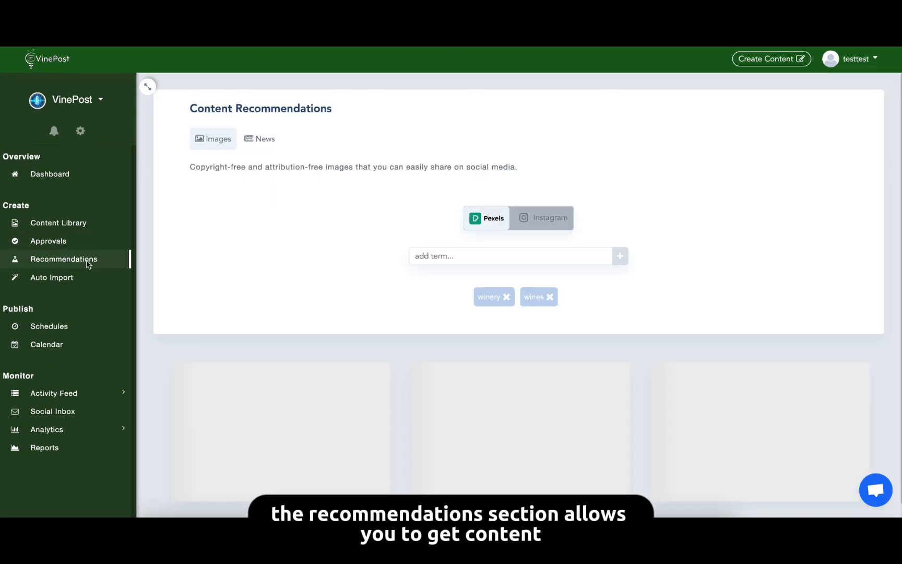
left_click(561, 222)
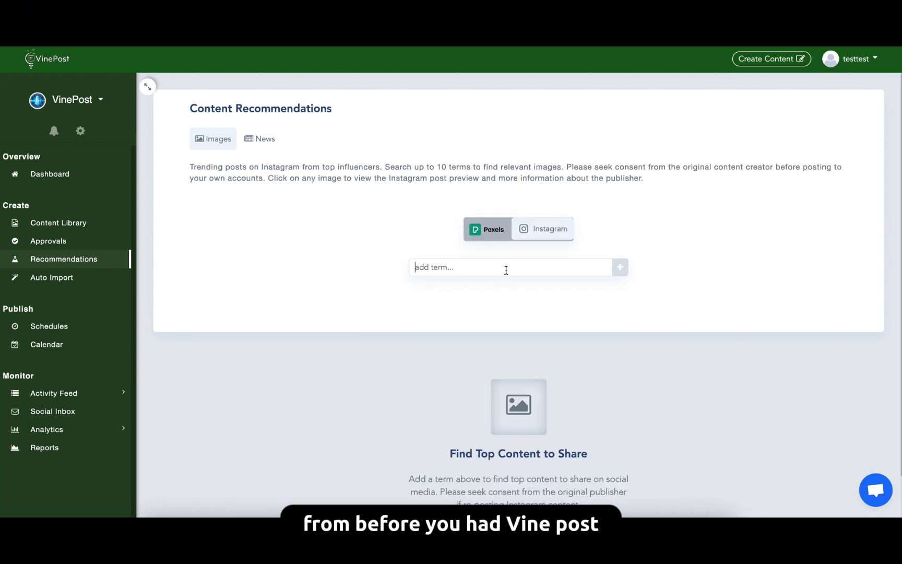
scroll(505, 270, "down", 1)
type("winery")
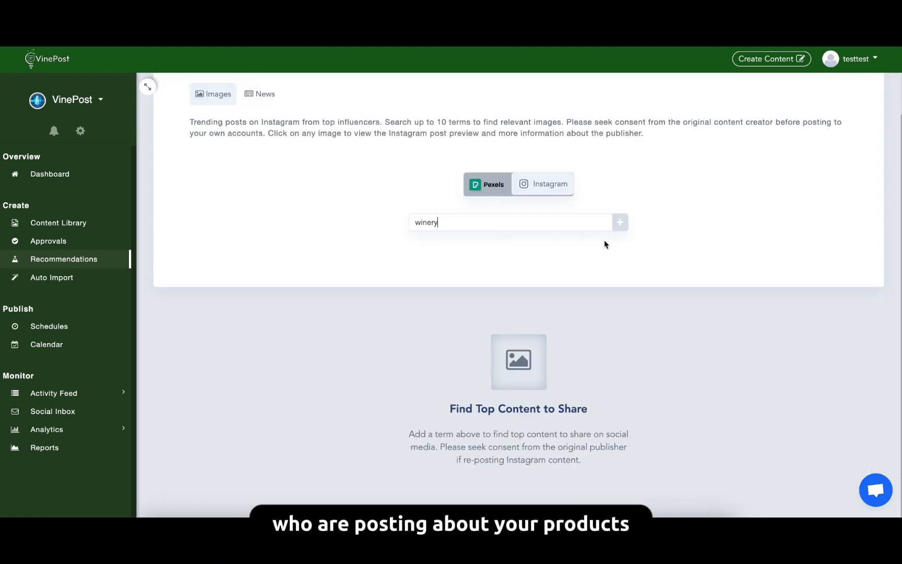
left_click(620, 223)
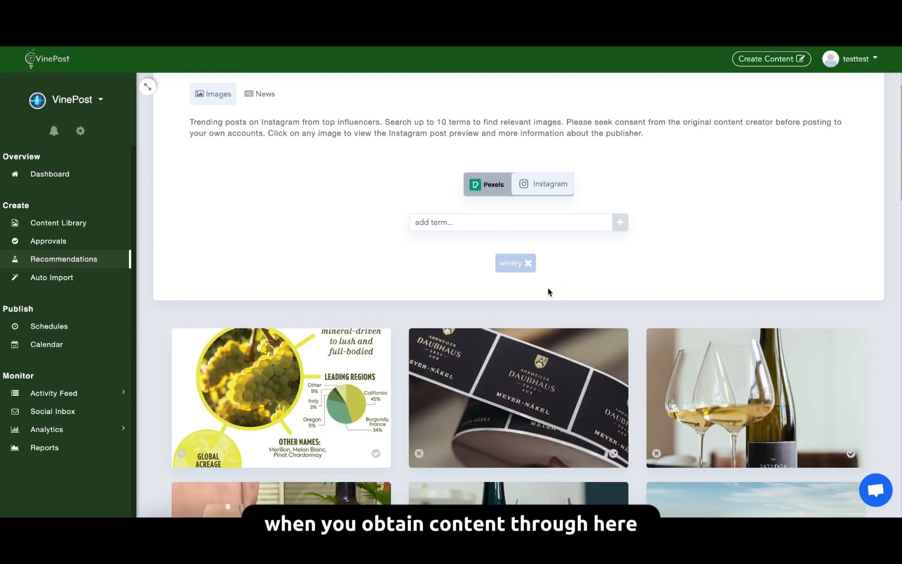
Browse the Instagram images for "winery" and the royalty-free Pexels images for the terms winery and wines.
scroll(496, 382, "down", 5)
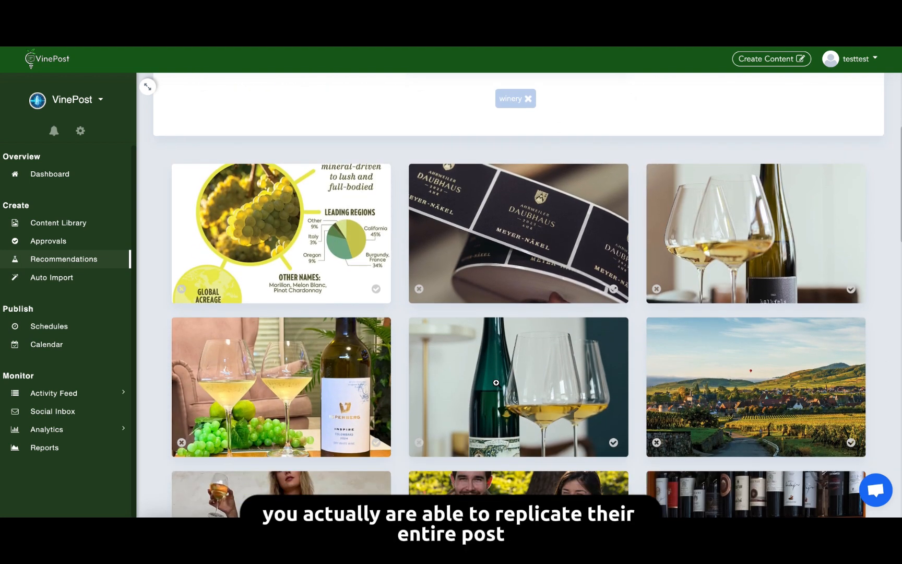
scroll(496, 382, "down", 2)
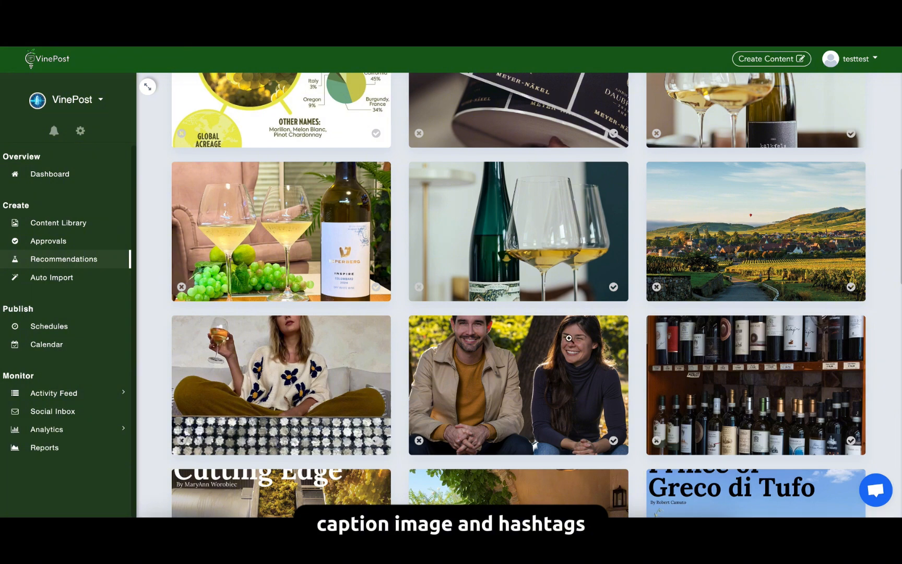
scroll(569, 337, "up", 7)
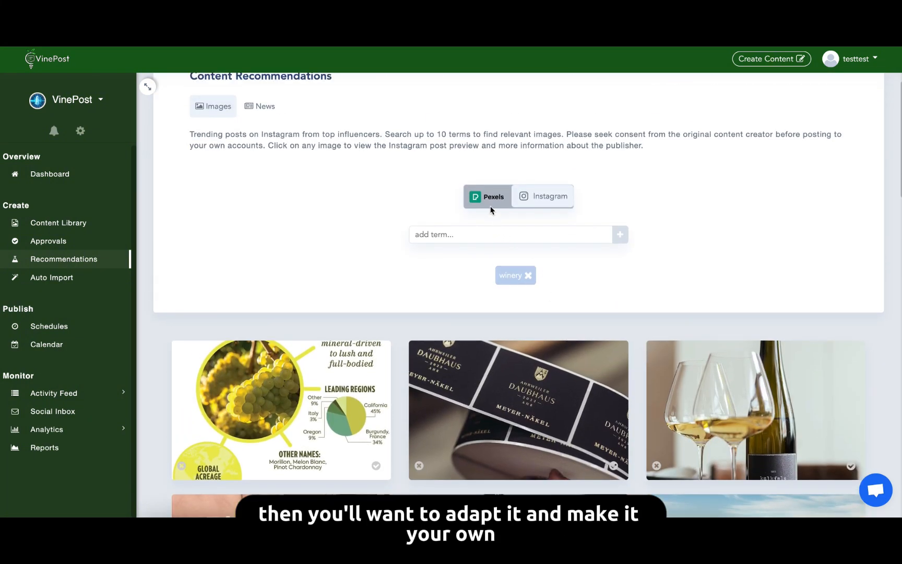
left_click(489, 200)
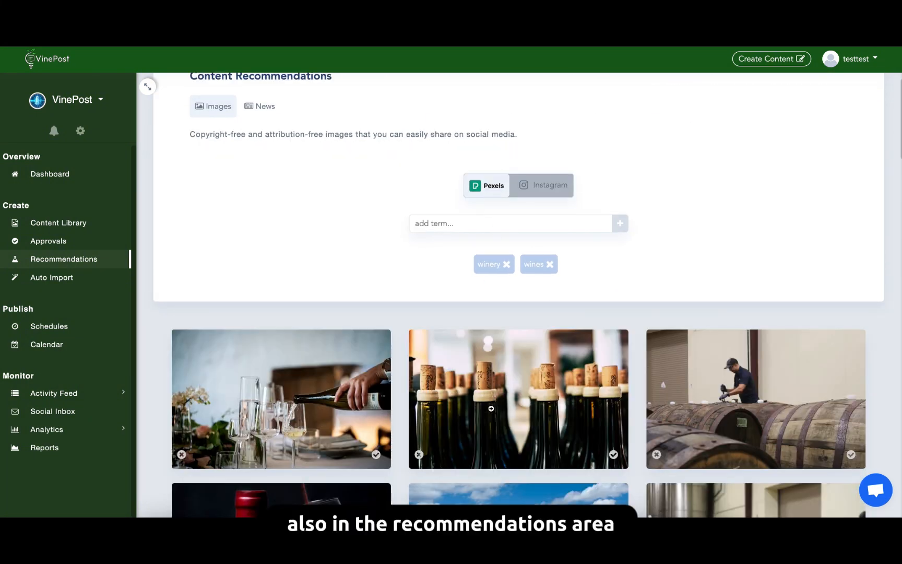
scroll(491, 408, "down", 2)
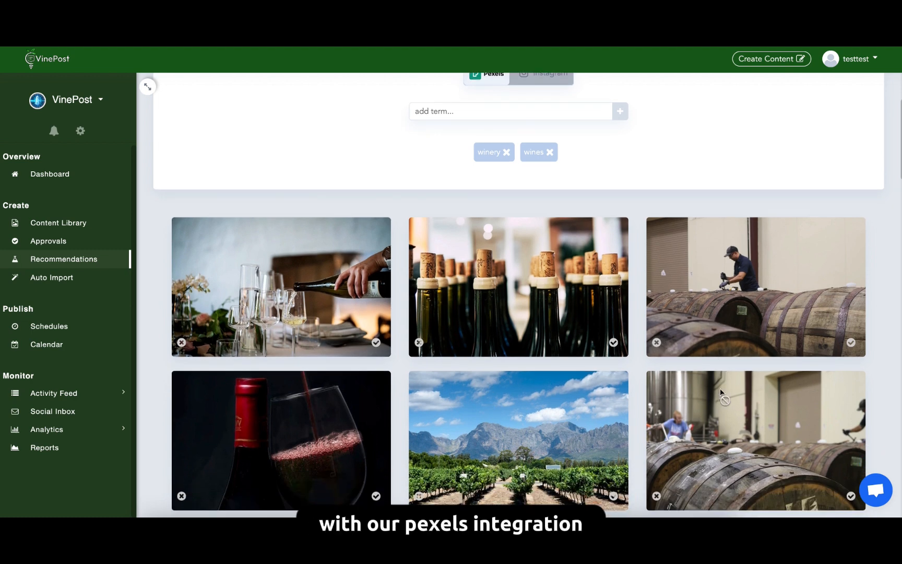
scroll(720, 392, "down", 10)
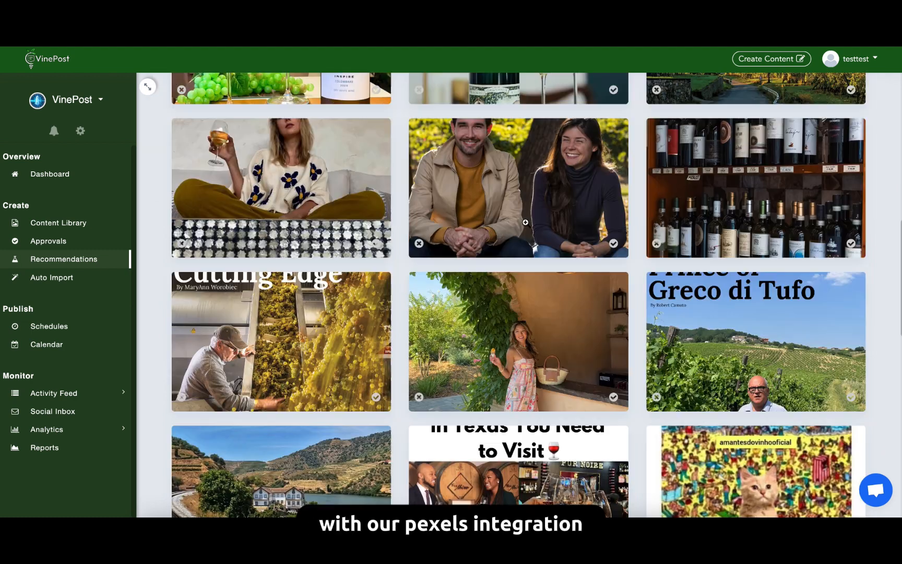
Add the recommended Instagram picture of the smiling couple outdoors to the content library.
left_click(617, 251)
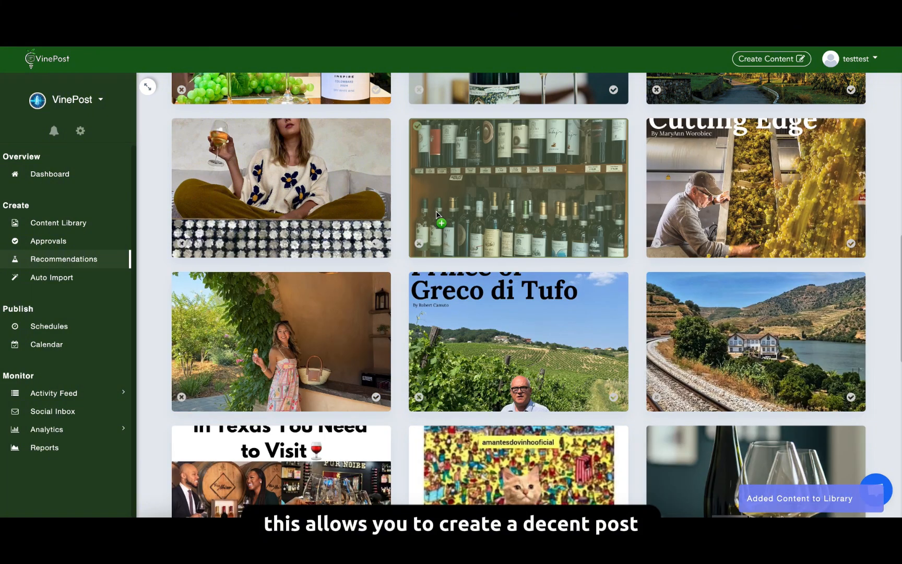
scroll(464, 188, "up", 3)
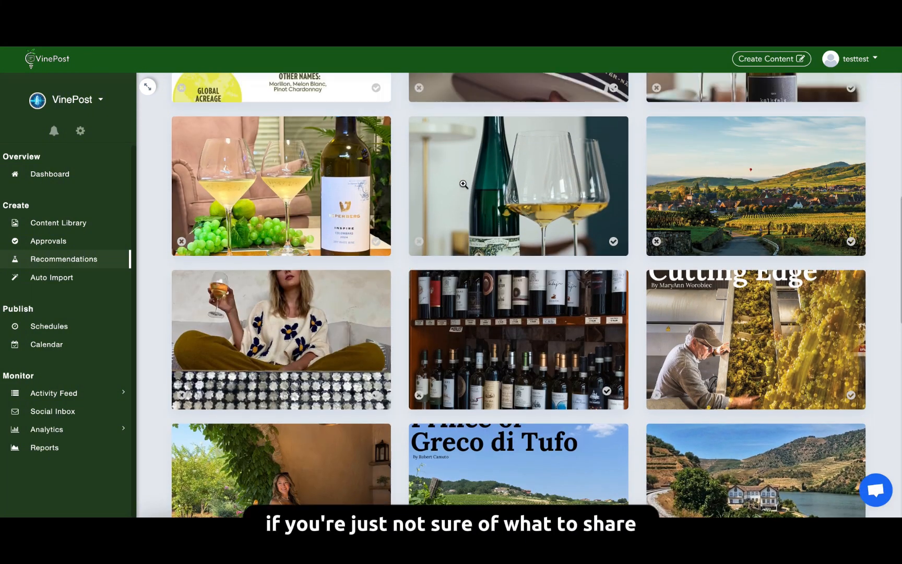
scroll(463, 184, "up", 1)
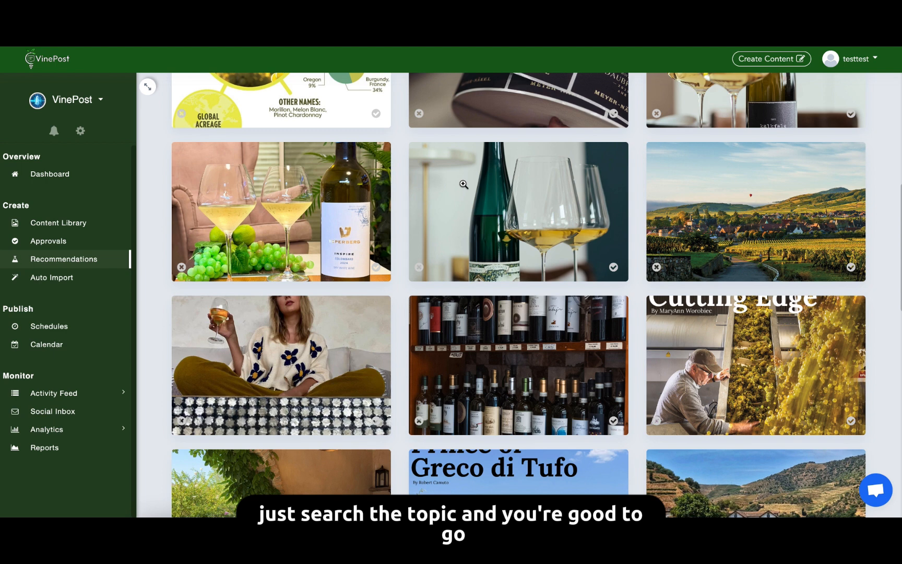
Open the setup for a new auto-import source, check the available source types and close it without saving.
left_click(71, 279)
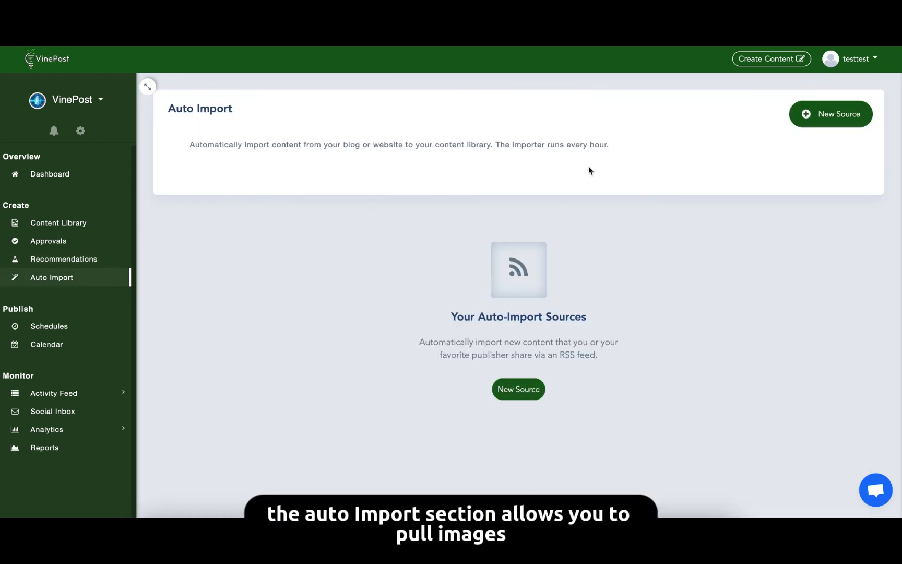
left_click(791, 114)
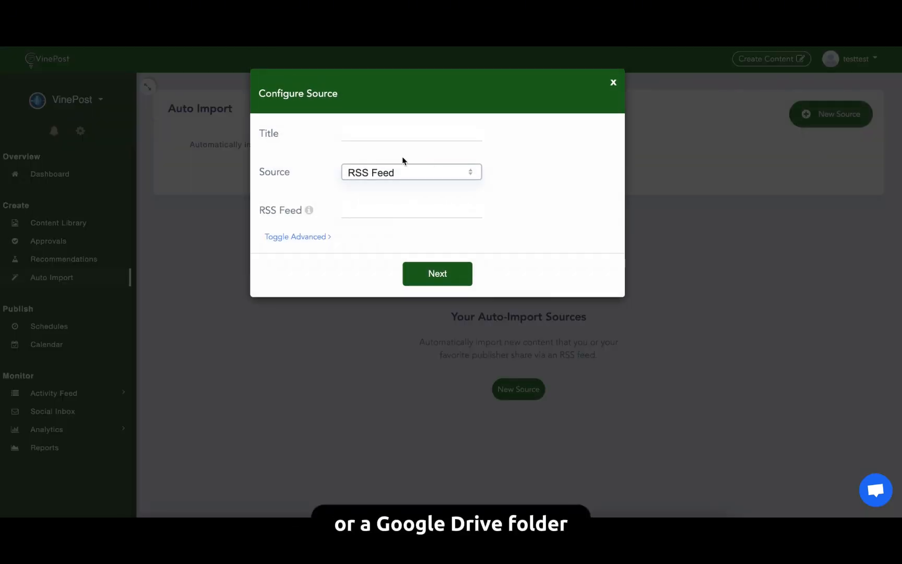
left_click(399, 173)
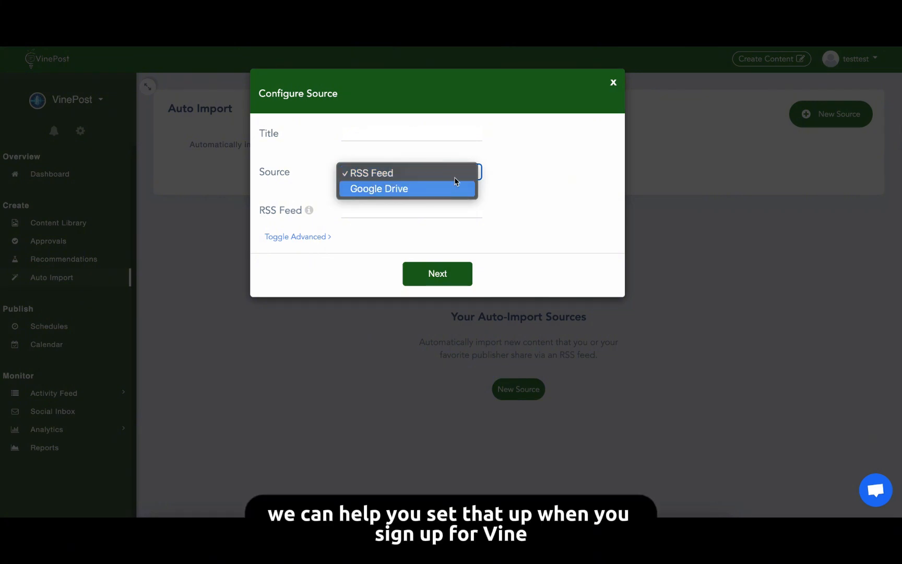
left_click(614, 85)
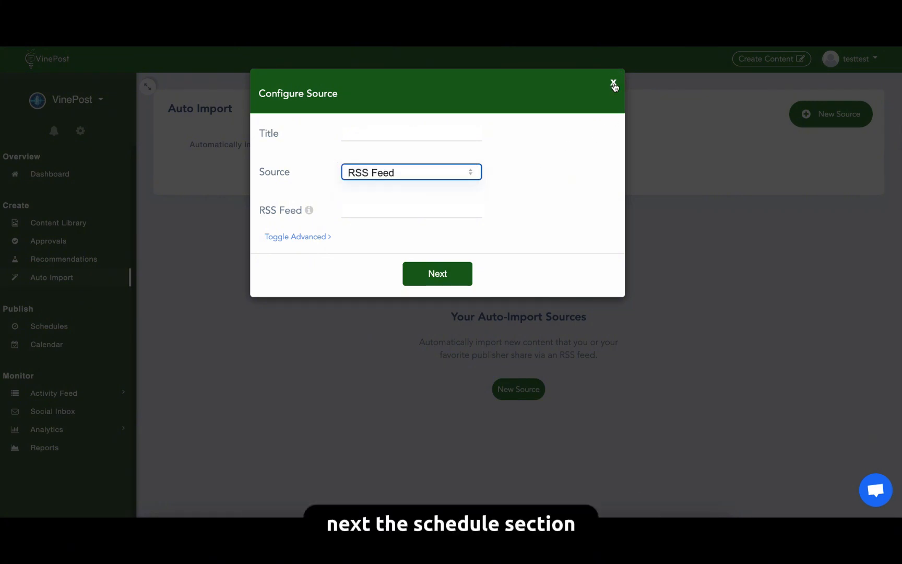
left_click(614, 86)
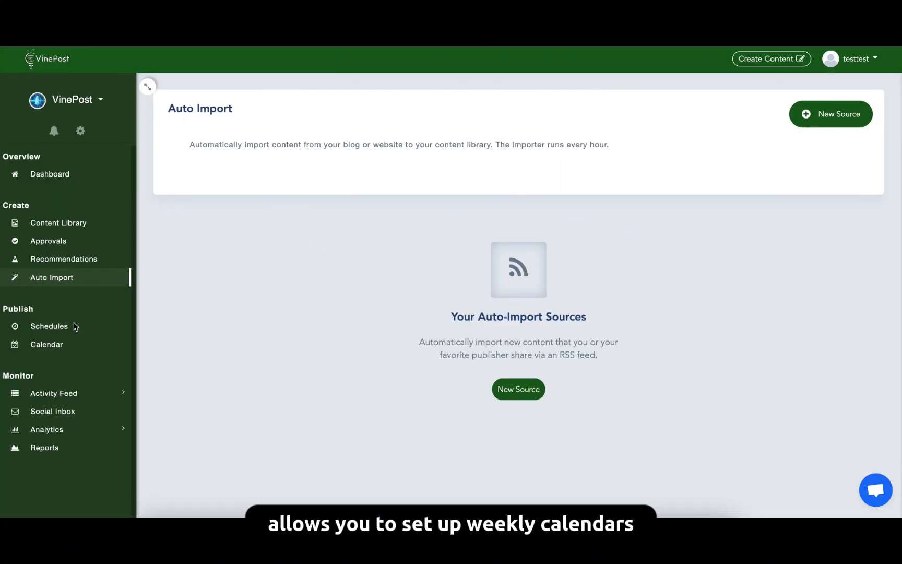
Start a new weekly schedule in Schedules and choose Wednesday as the day of its timeslot.
left_click(75, 327)
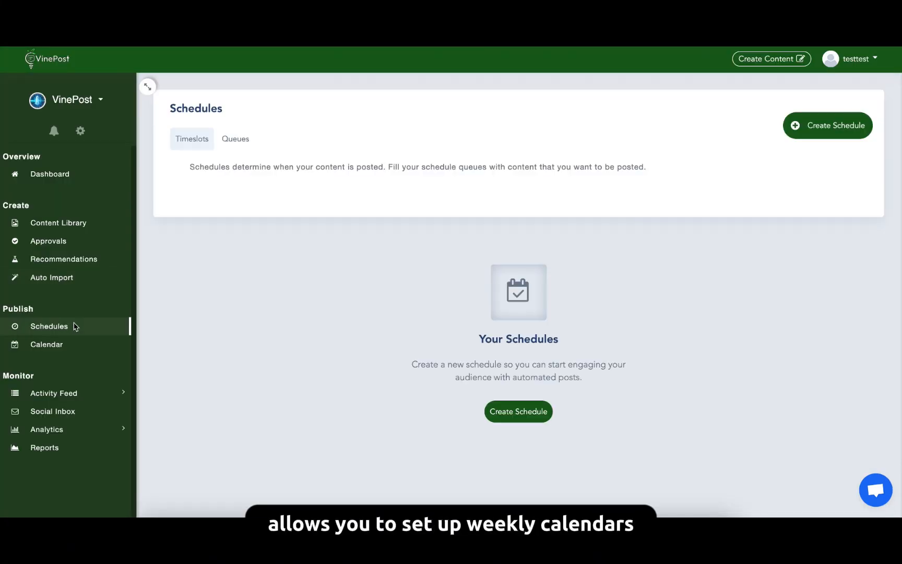
left_click(826, 128)
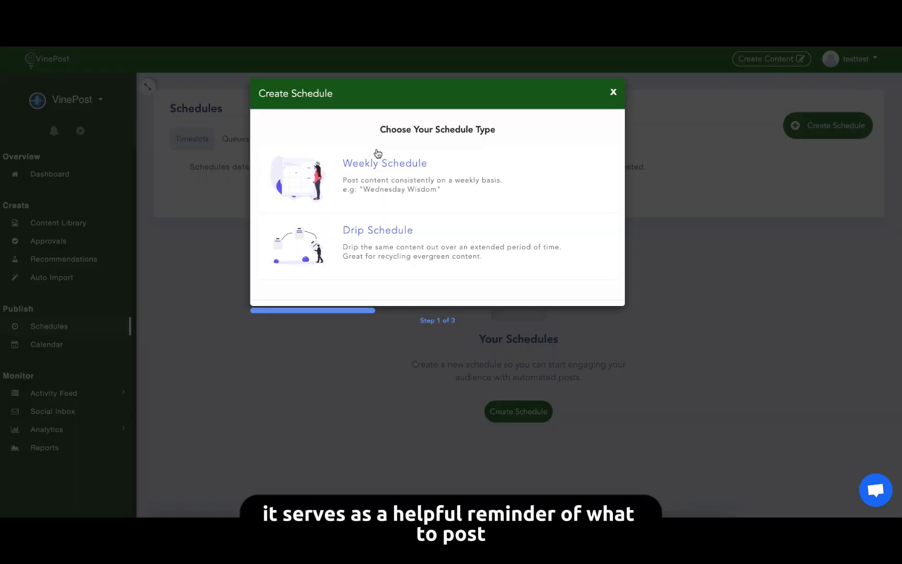
left_click(368, 175)
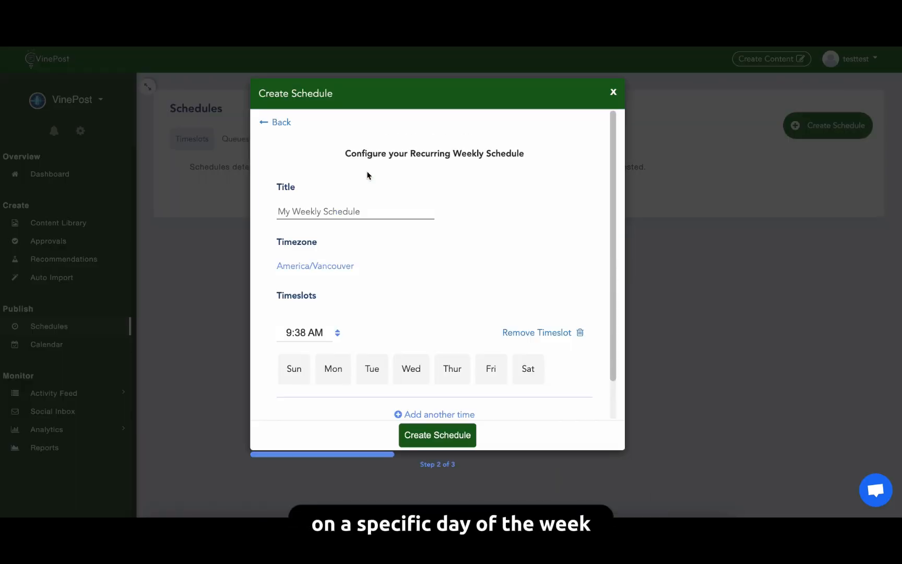
left_click(372, 204)
scroll(372, 204, "down", 2)
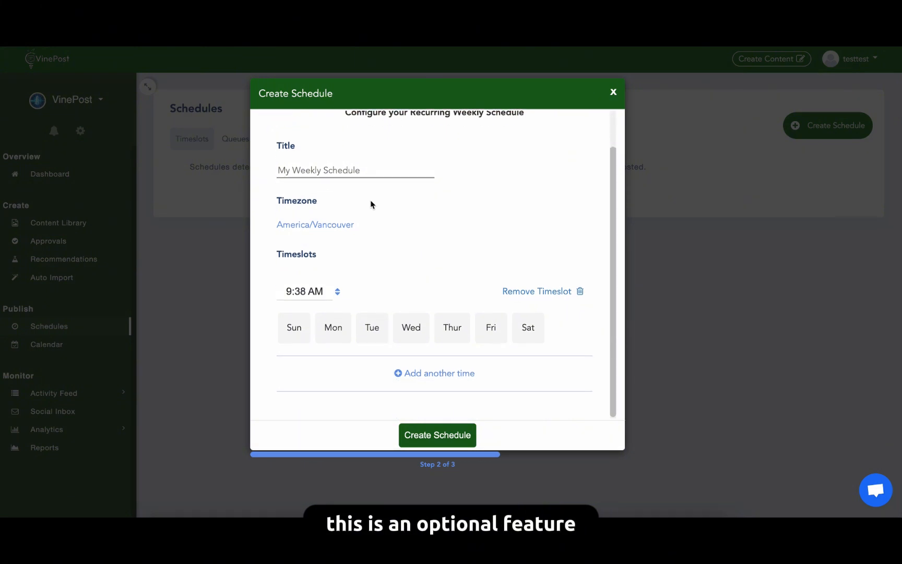
left_click(409, 330)
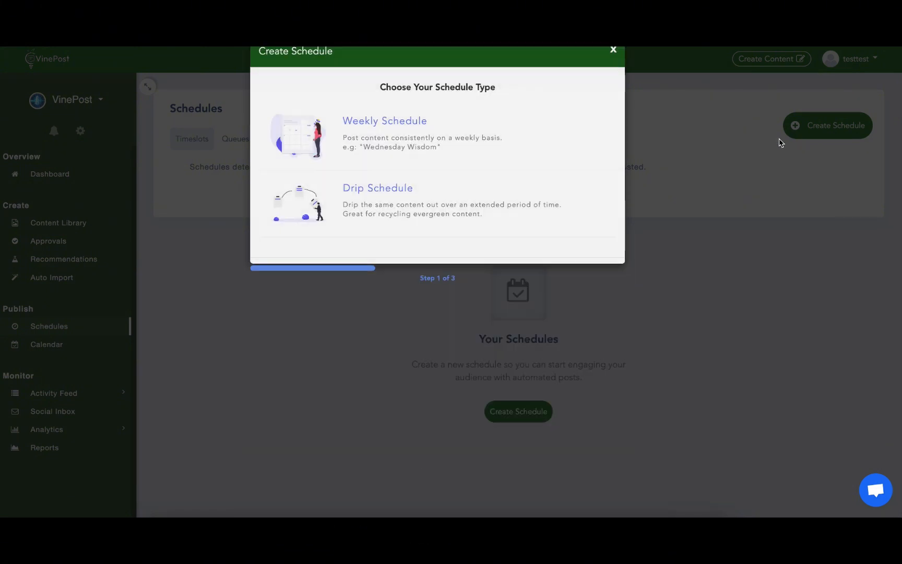
Start a drip schedule with a posting cadence of 3 months after and repeat it every 3 months.
left_click(373, 249)
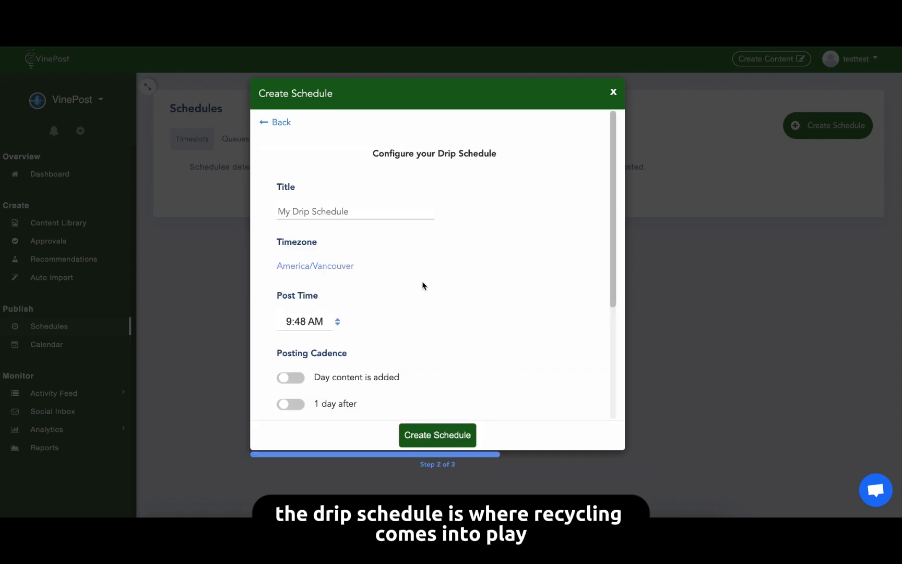
scroll(422, 284, "down", 6)
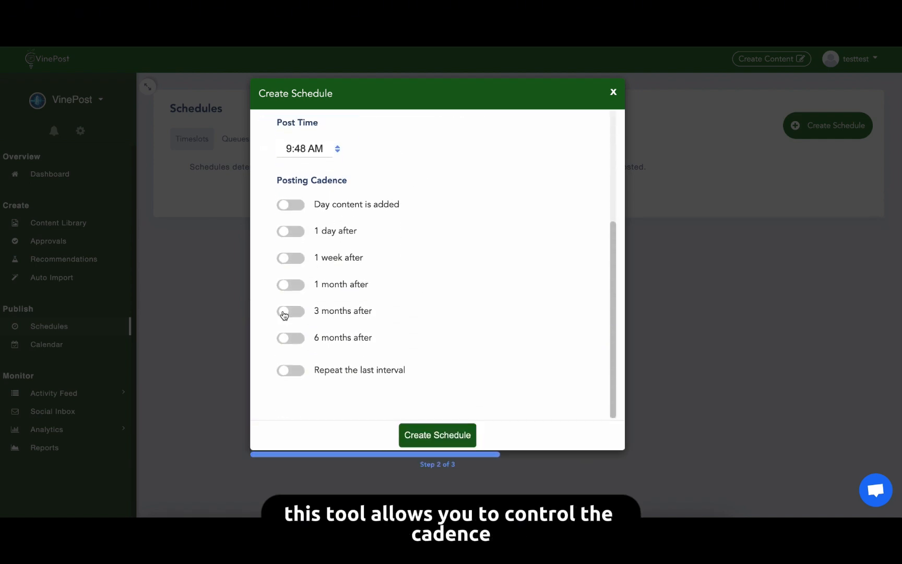
left_click(284, 314)
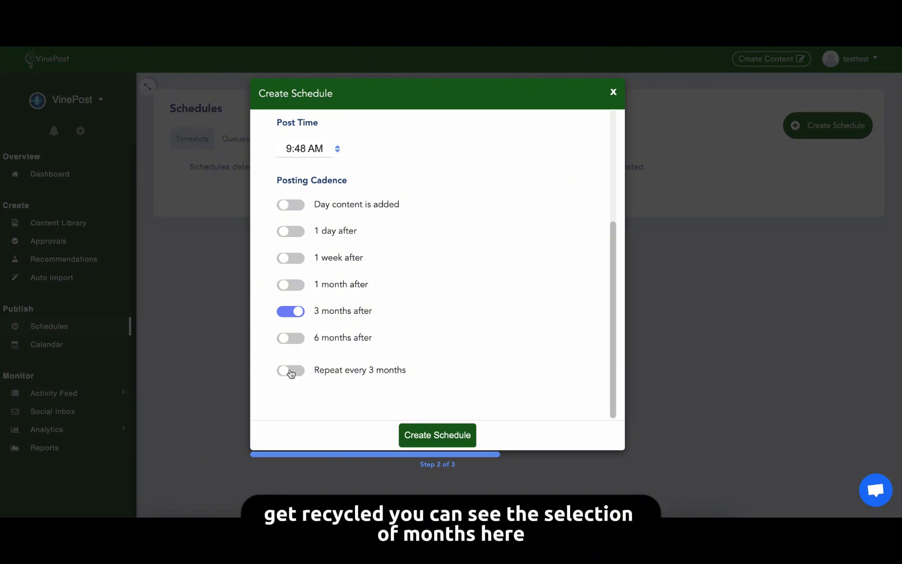
left_click(286, 374)
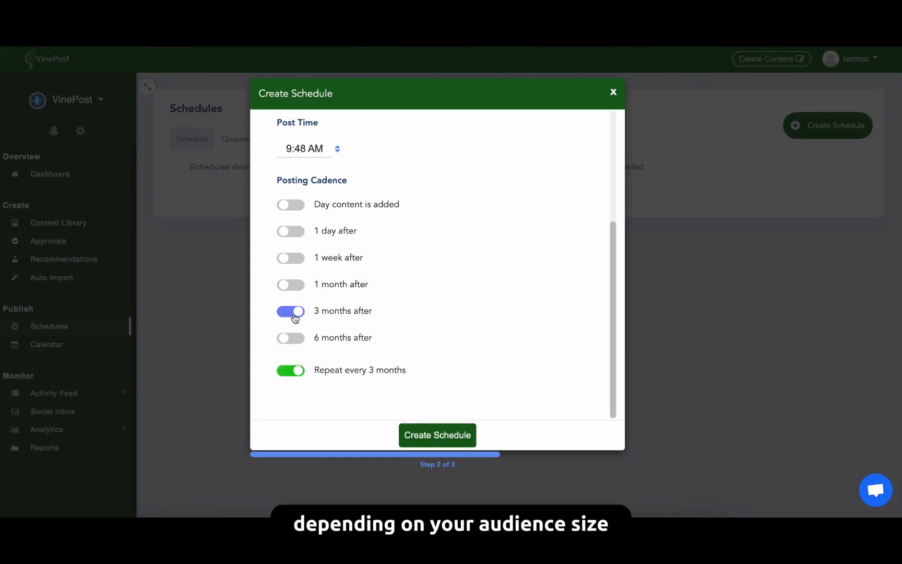
Switch the drip schedule's repeating cadence to 6 months after and close the setup without creating the schedule.
left_click(293, 314)
left_click(294, 340)
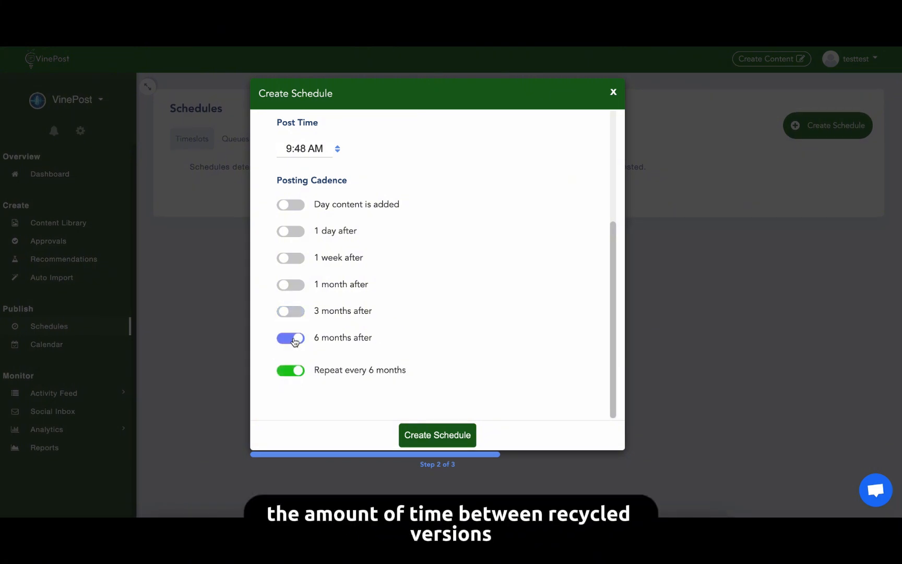
scroll(433, 258, "up", 2)
scroll(433, 257, "up", 3)
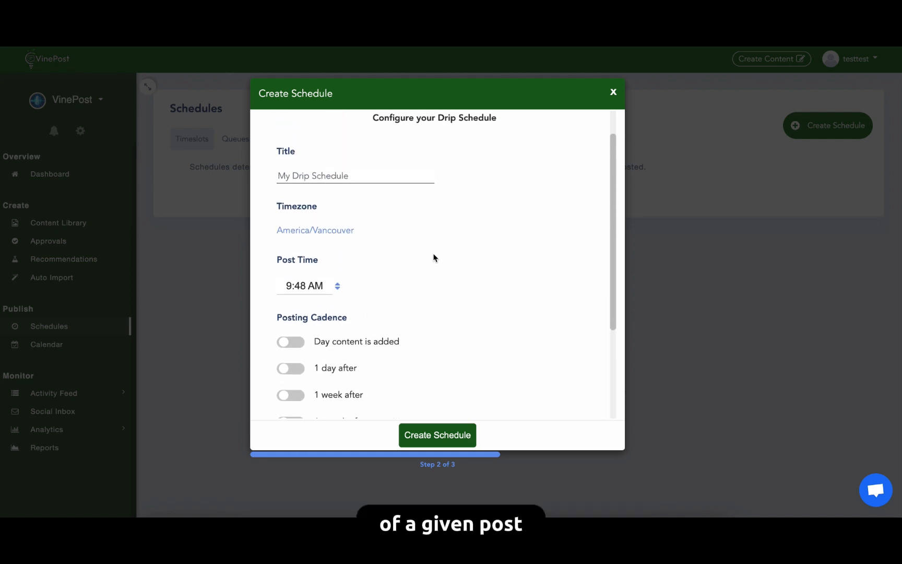
scroll(433, 258, "up", 1)
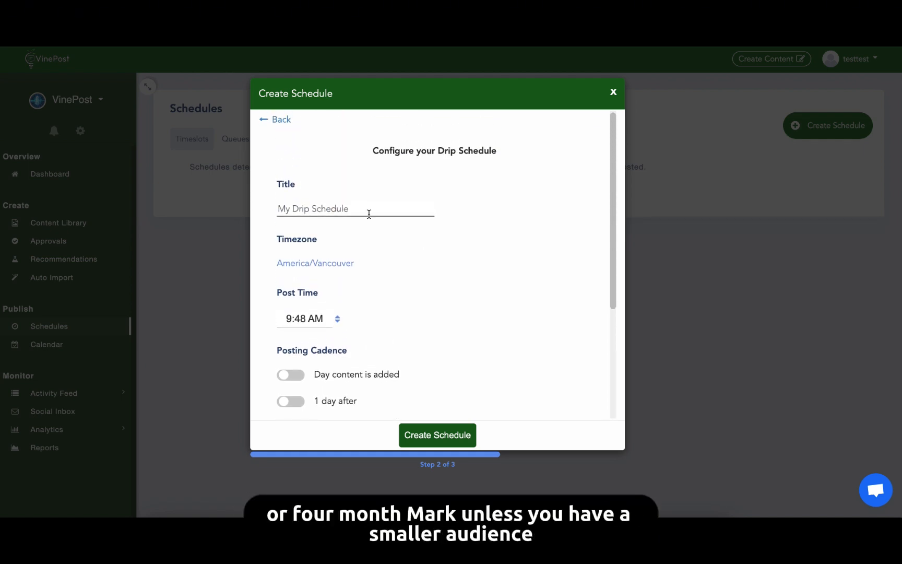
left_click(614, 93)
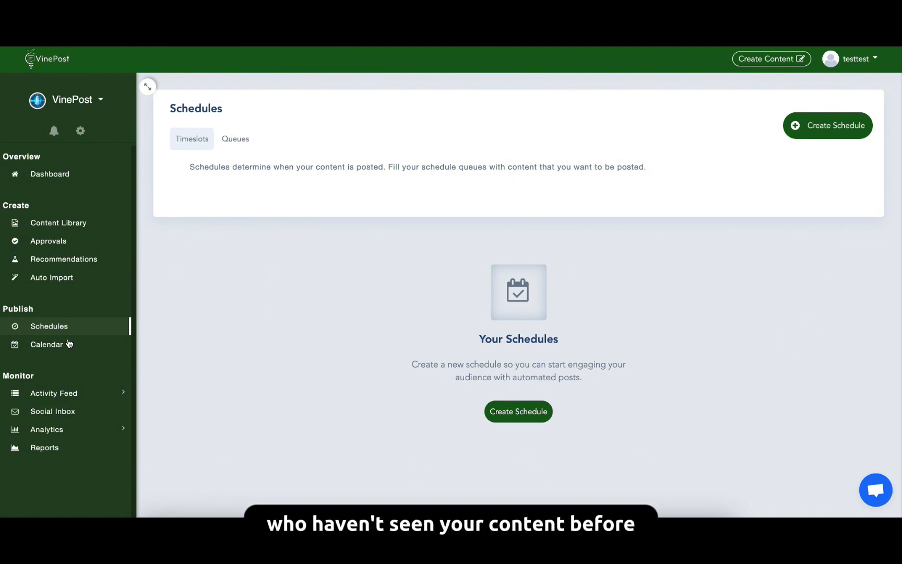
Check the posting calendar and look through the activity feed's recent posts, mentions and social listening results.
left_click(70, 343)
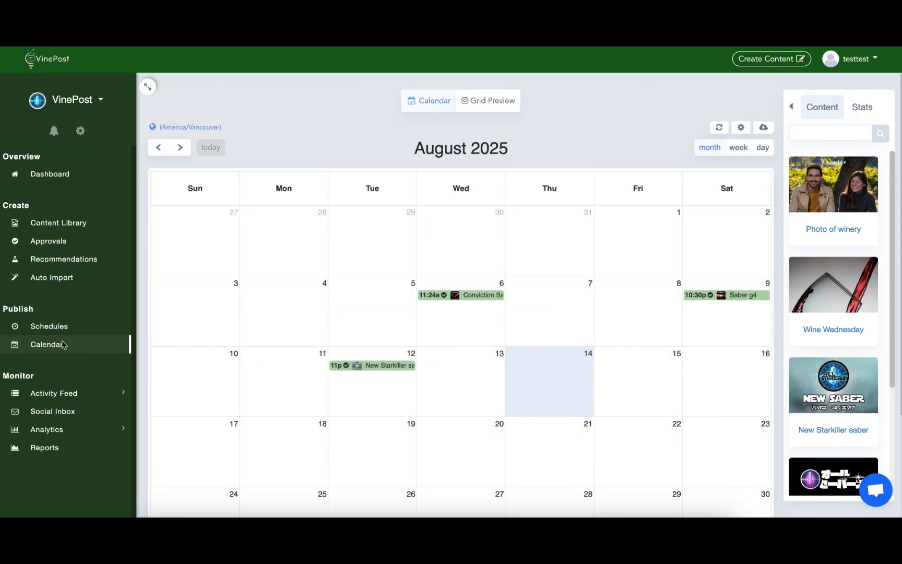
left_click(58, 398)
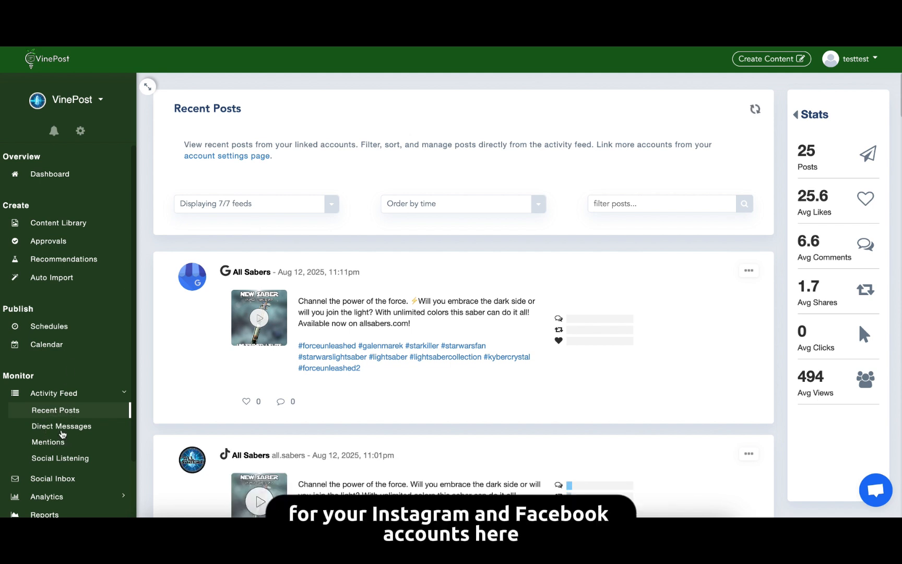
left_click(48, 442)
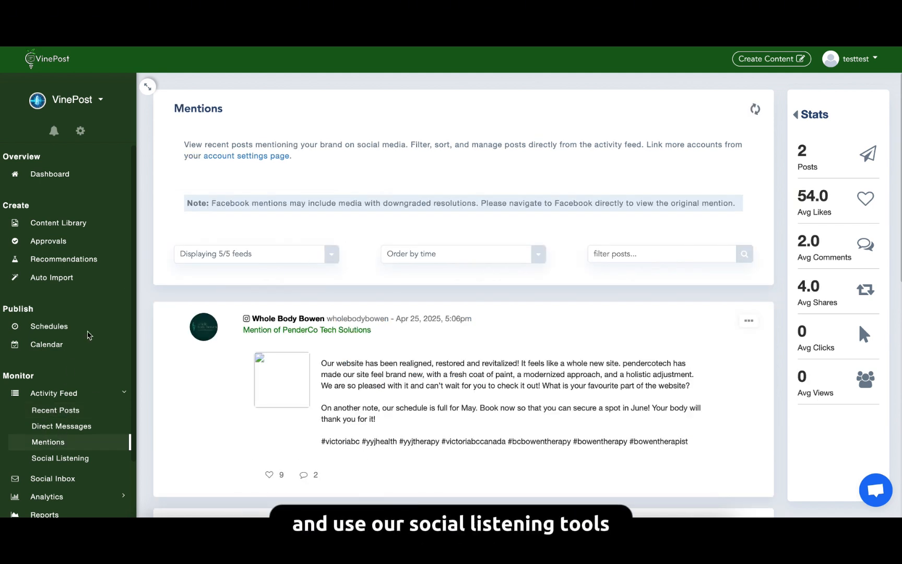
left_click(66, 456)
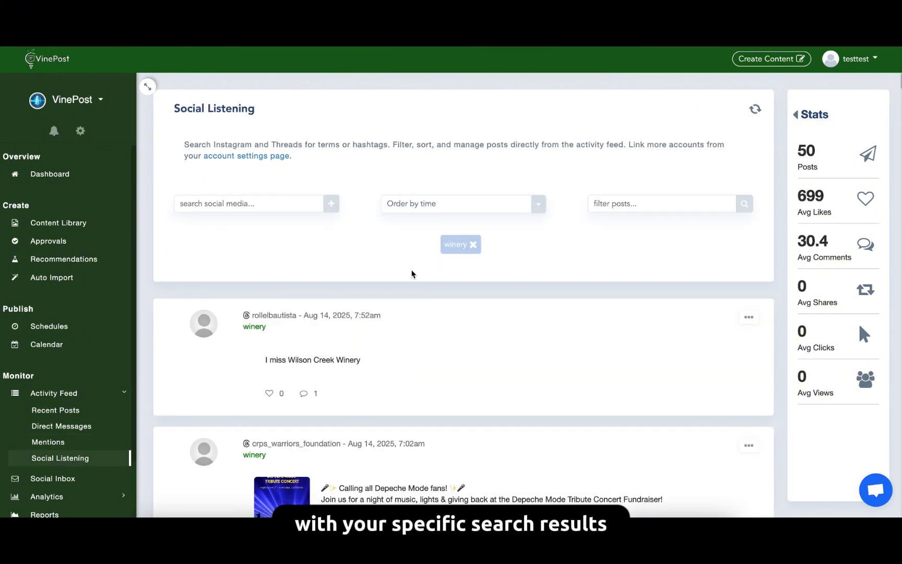
Open the social inbox and view the accounts available in its inbox filter.
left_click(73, 479)
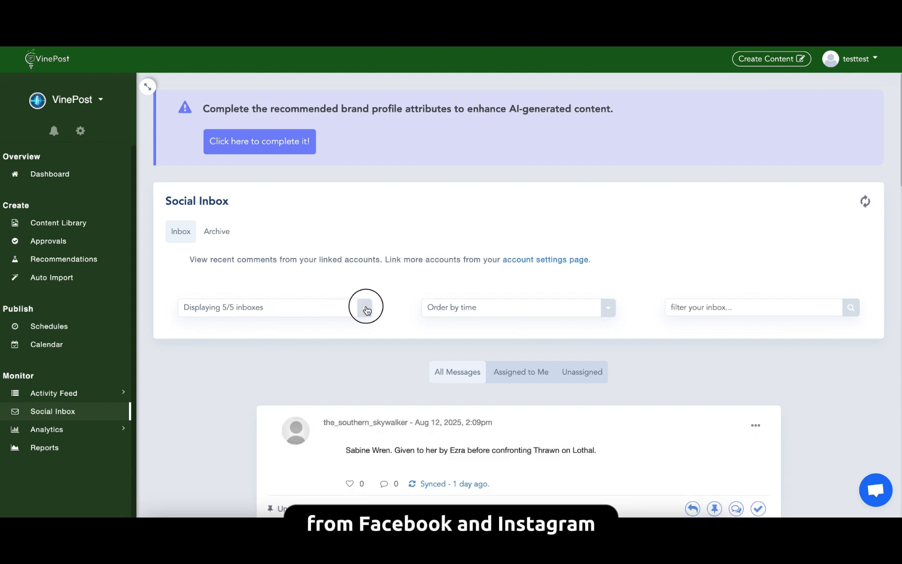
left_click(364, 308)
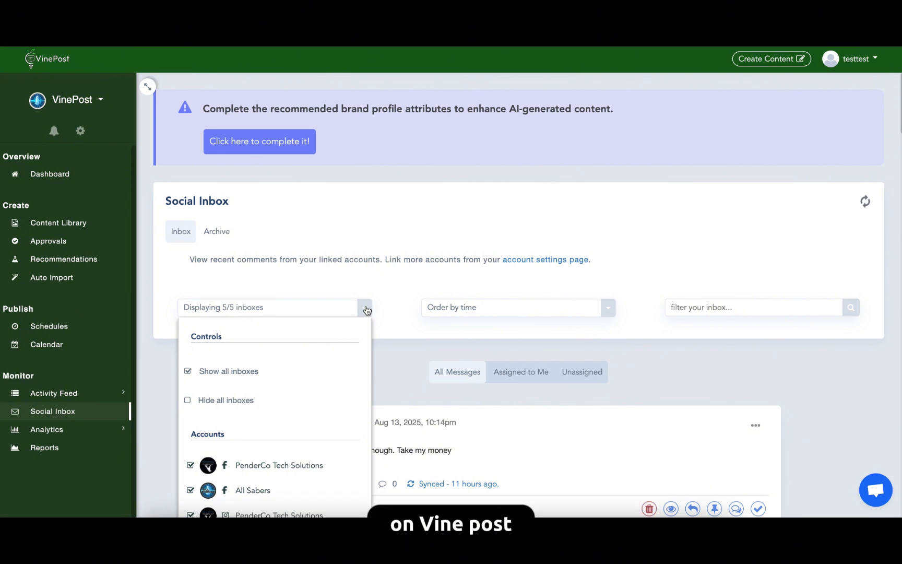
Review the account analytics, charting Followers Gained, Followers Lost and Facebook Fans under Audience Growth and Reach under Exposure.
left_click(77, 429)
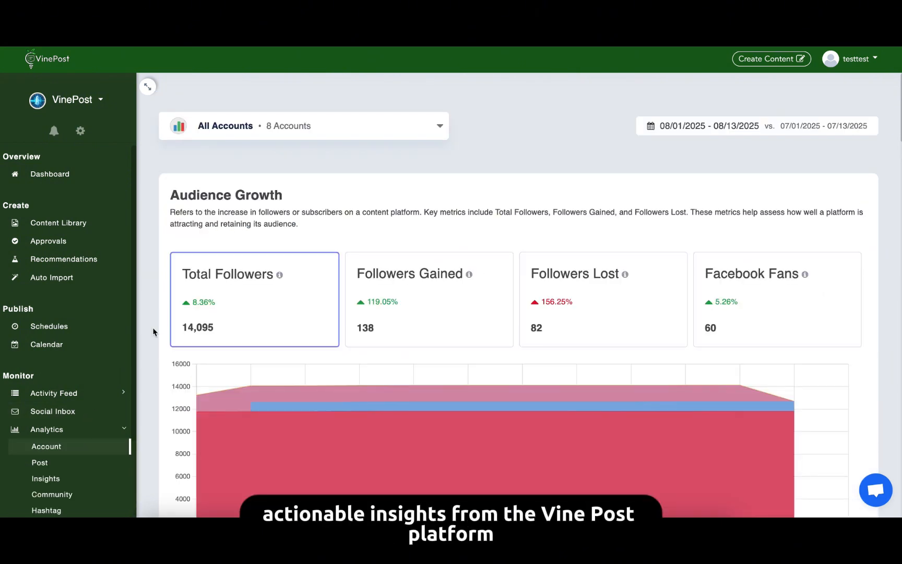
scroll(154, 332, "down", 1)
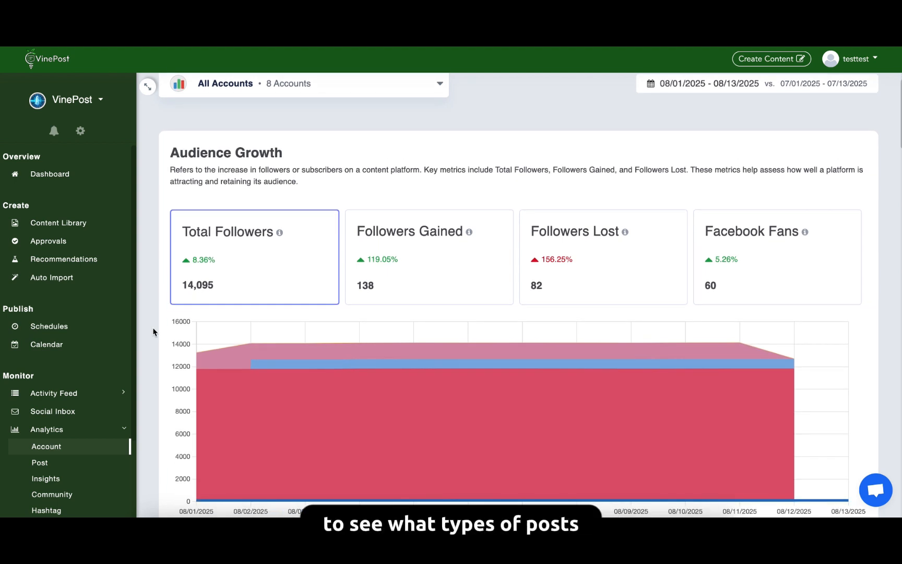
left_click(440, 255)
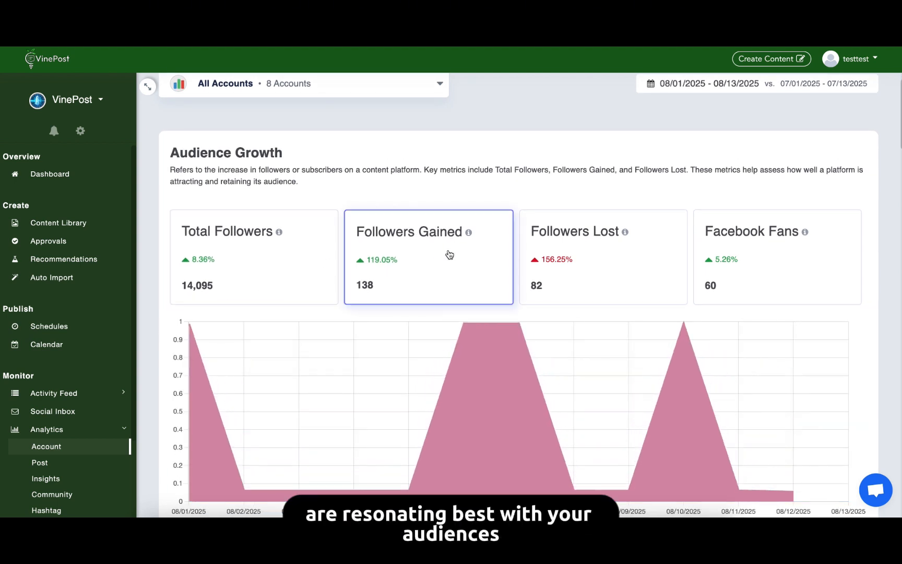
left_click(589, 239)
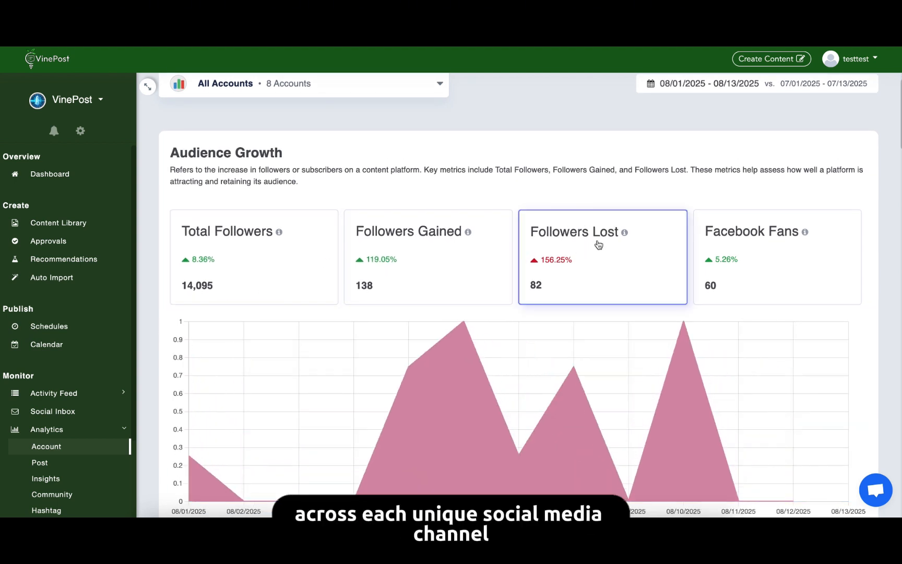
left_click(765, 255)
scroll(476, 327, "down", 6)
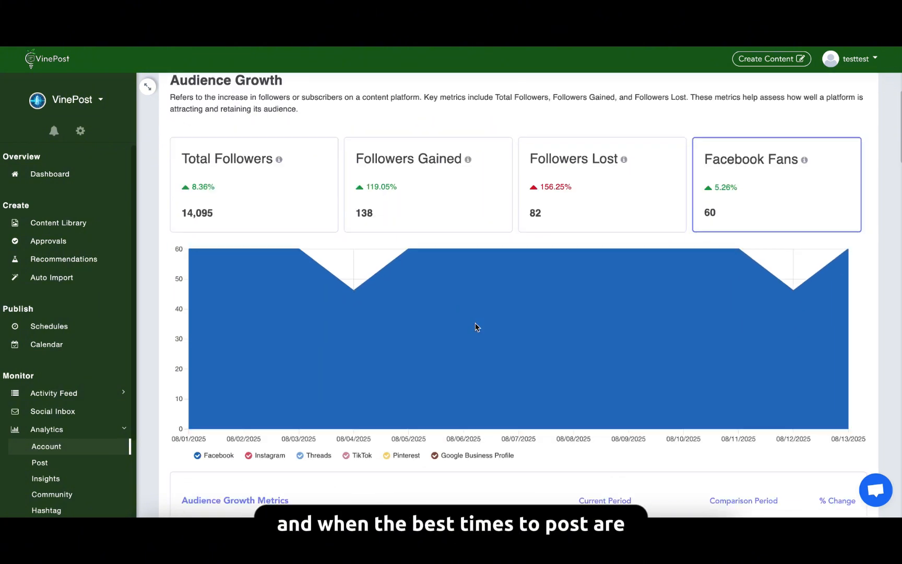
scroll(475, 326, "down", 6)
left_click(484, 226)
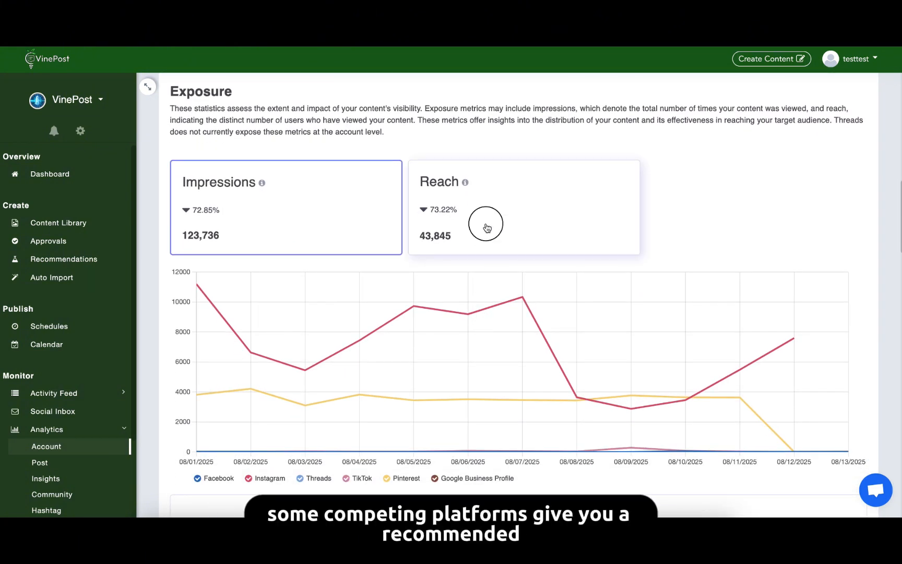
scroll(483, 227, "down", 5)
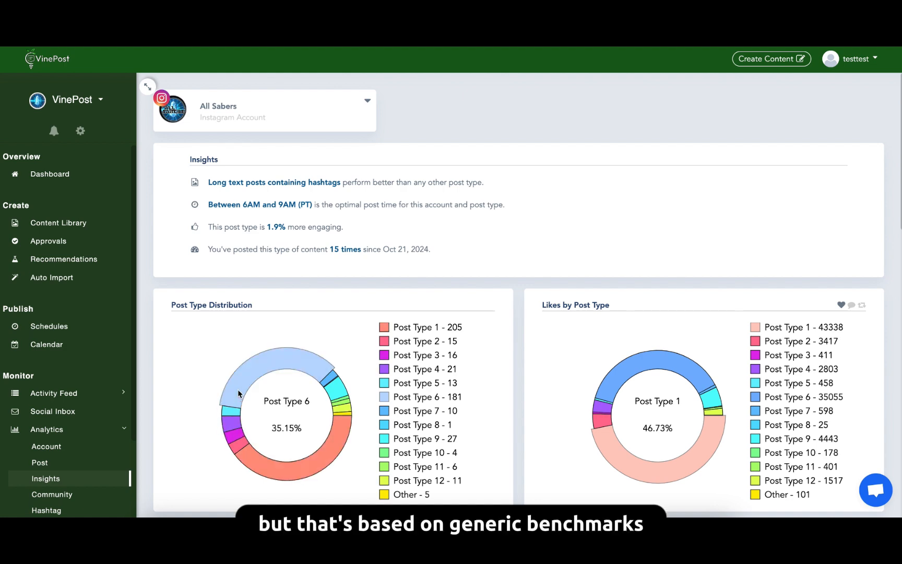
Examine the Instagram post-type insights and the community demographics, with the follower heat map focused on the United States.
scroll(176, 393, "down", 8)
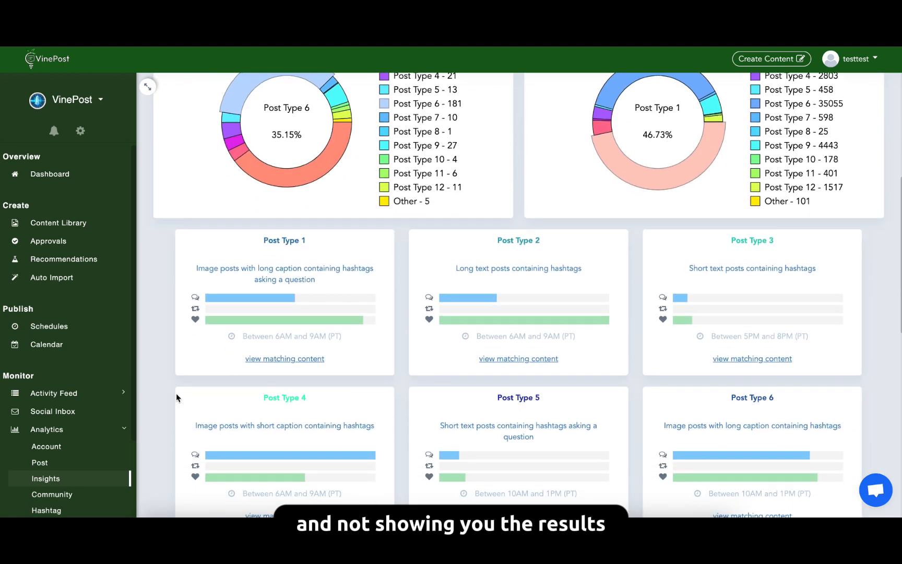
scroll(177, 393, "down", 5)
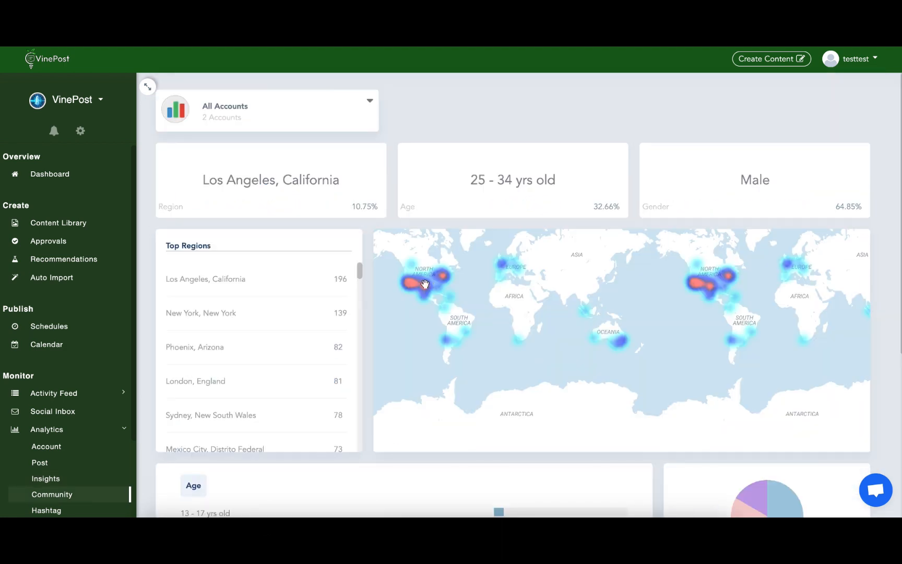
scroll(425, 284, "up", 4)
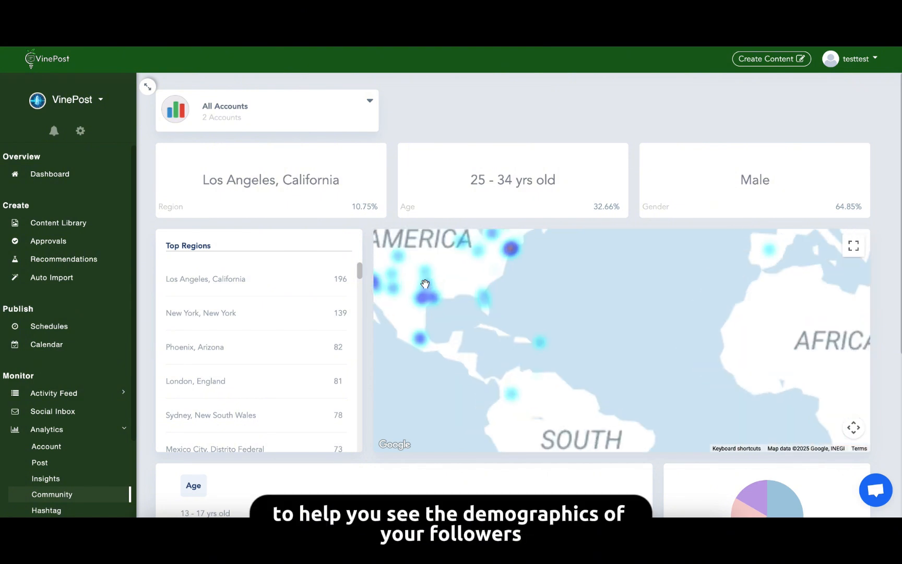
left_click_drag(530, 309, 532, 310)
left_click_drag(410, 278, 612, 348)
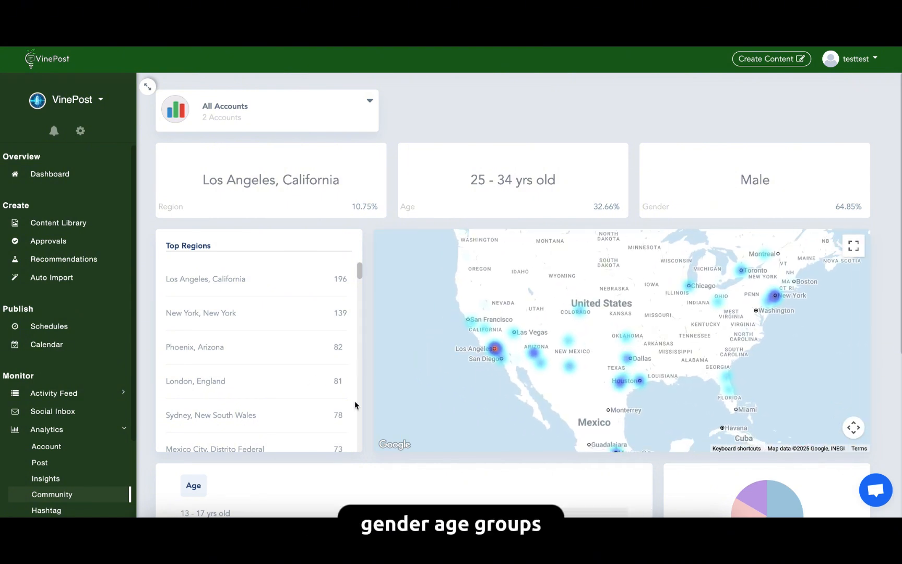
scroll(374, 467, "down", 5)
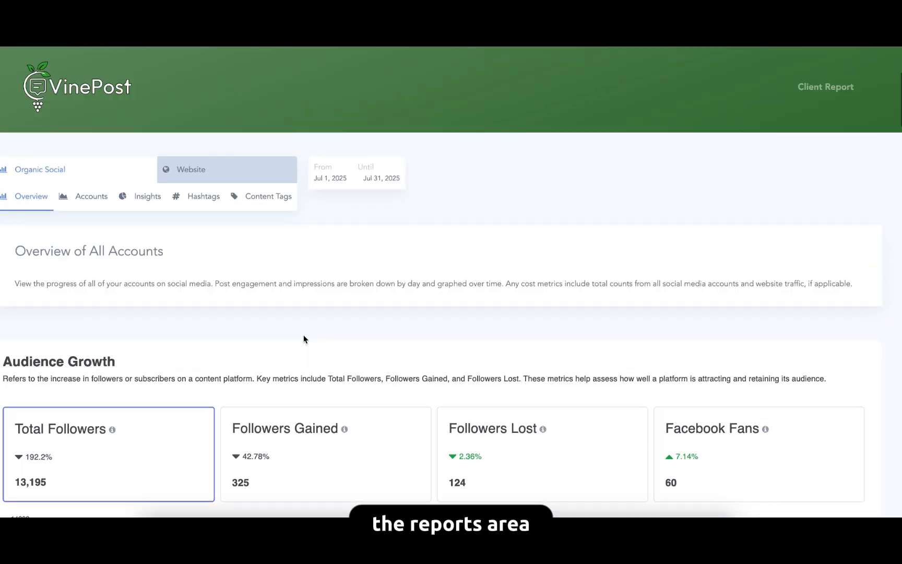
Look over the hashtag analytics and review the client report's Website Traffic and Social Acquisition sections.
scroll(303, 336, "down", 2)
left_click(211, 104)
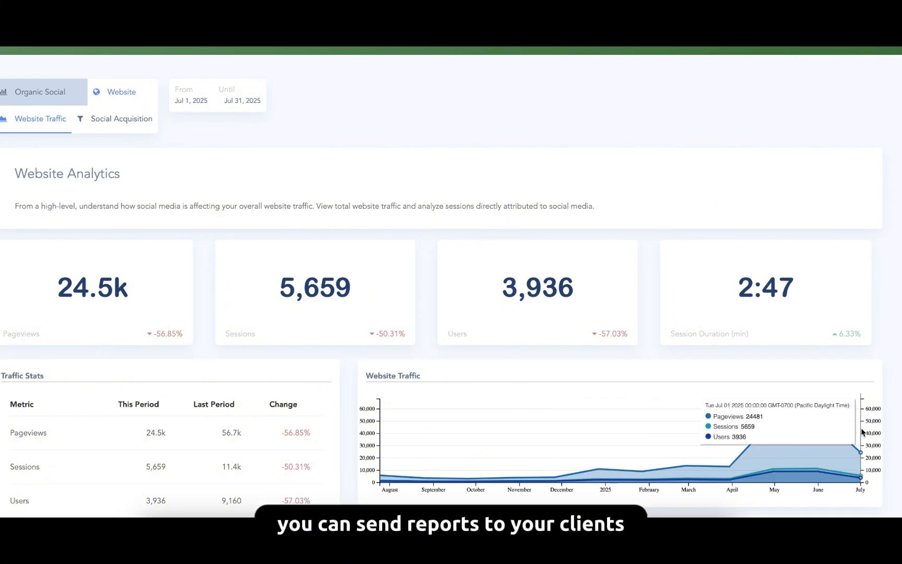
scroll(350, 367, "down", 4)
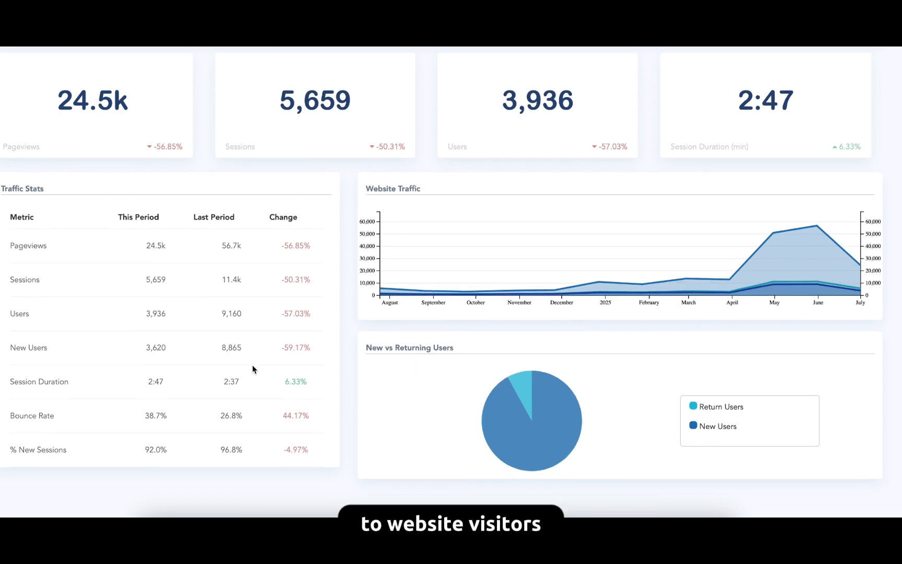
scroll(157, 261, "up", 6)
left_click(124, 228)
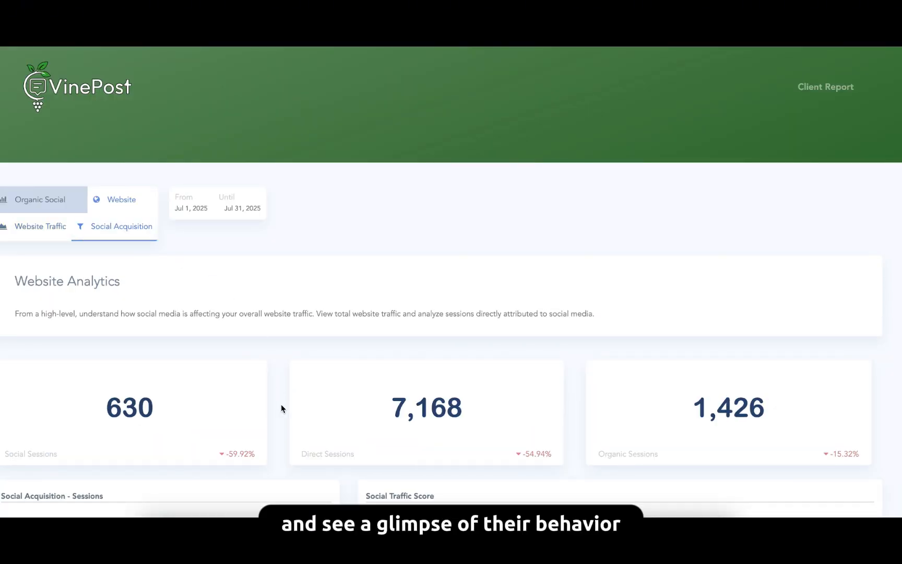
scroll(281, 407, "down", 5)
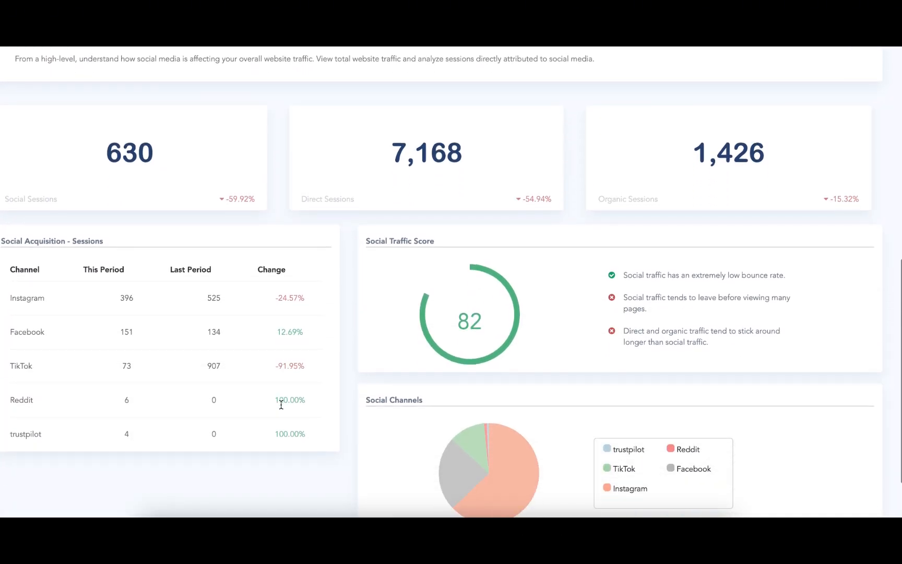